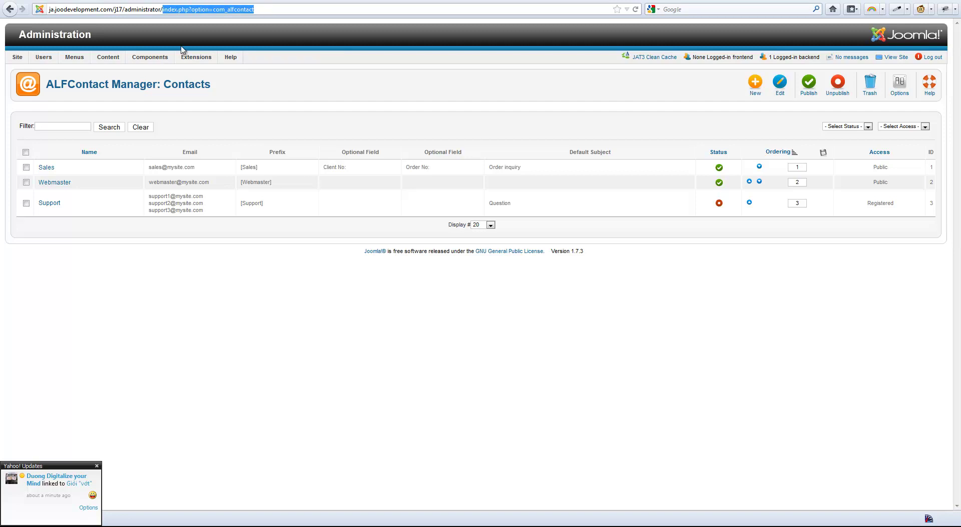
Step: Start a new item in the Main Menu and set its menu item type to the ALFContact Contact Form
{"action": "mouse_move", "coordinate": [74, 57]}
{"action": "mouse_move", "coordinate": [90, 82]}
{"action": "left_click", "coordinate": [150, 83]}
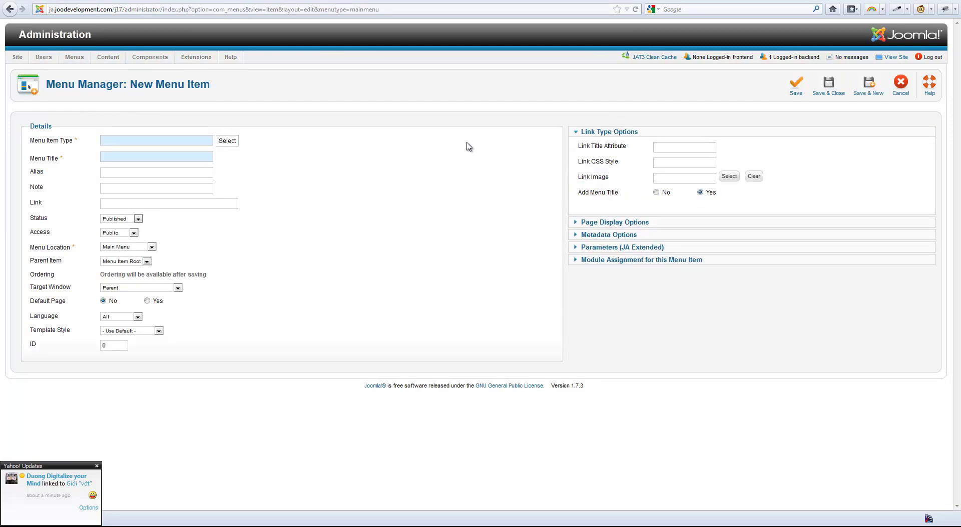
{"action": "left_click", "coordinate": [222, 144]}
{"action": "scroll", "coordinate": [435, 268], "scroll_direction": "down", "scroll_amount": 10}
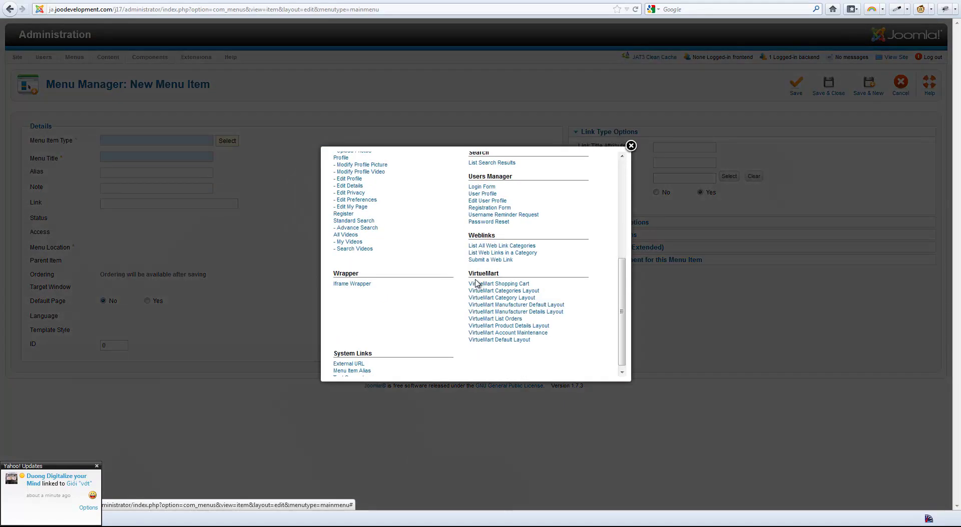
{"action": "scroll", "coordinate": [544, 293], "scroll_direction": "up", "scroll_amount": 3}
{"action": "scroll", "coordinate": [543, 294], "scroll_direction": "up", "scroll_amount": 5}
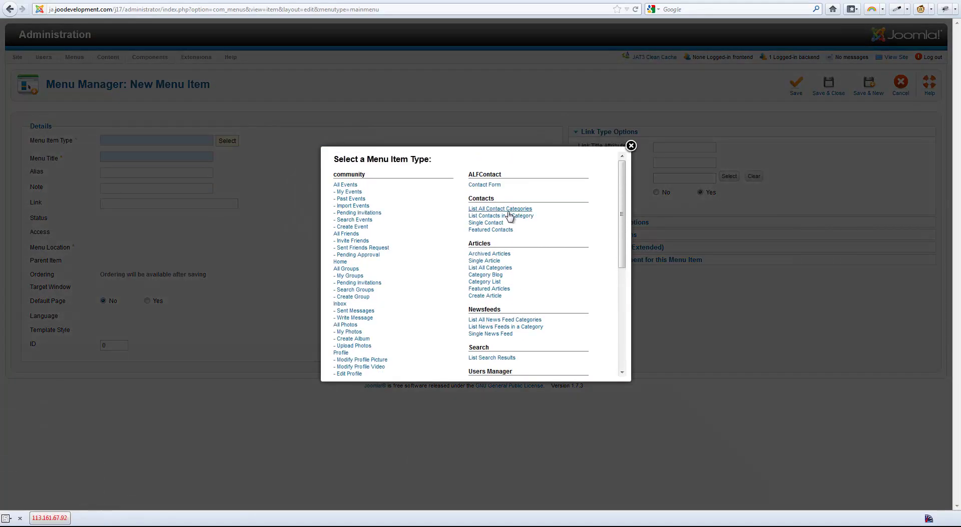
{"action": "left_click", "coordinate": [499, 186]}
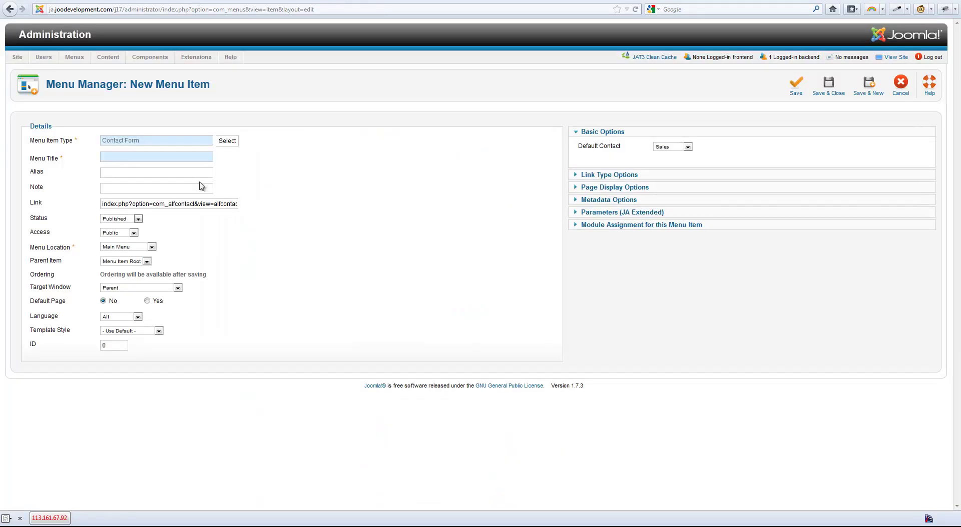
Step: Copy the full link of the Contact Form menu item and cancel the new menu item without saving
{"action": "left_click_drag", "start_coordinate": [198, 203], "coordinate": [341, 217]}
{"action": "left_click_drag", "start_coordinate": [144, 202], "coordinate": [100, 204]}
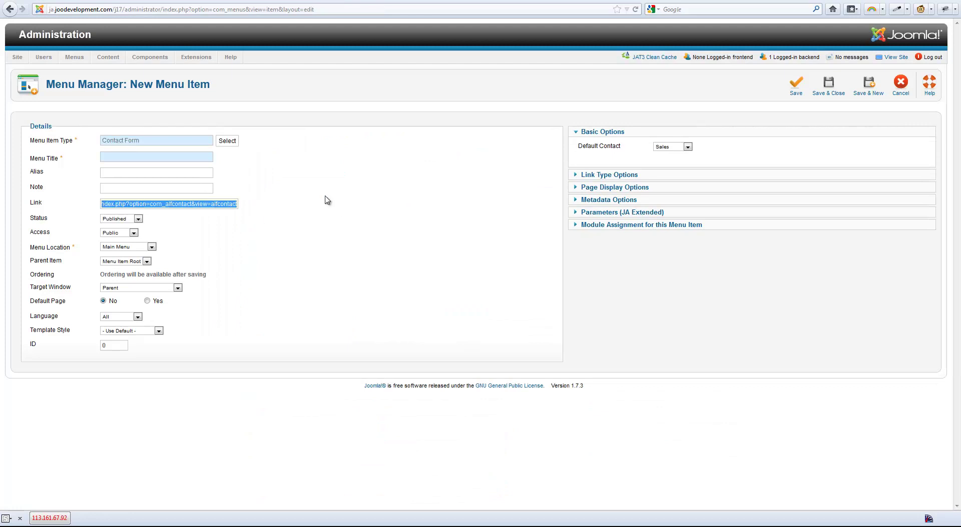
{"action": "left_click", "coordinate": [893, 90]}
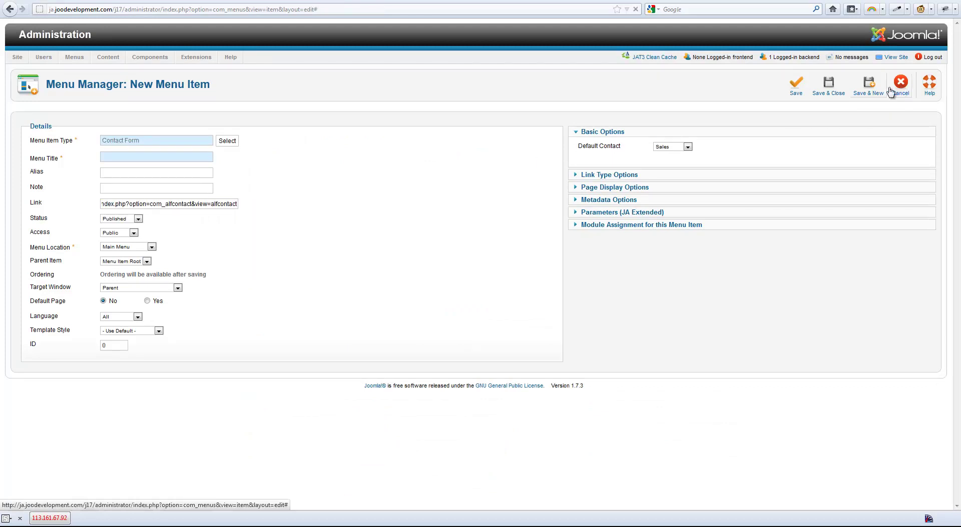
{"action": "mouse_move", "coordinate": [105, 60]}
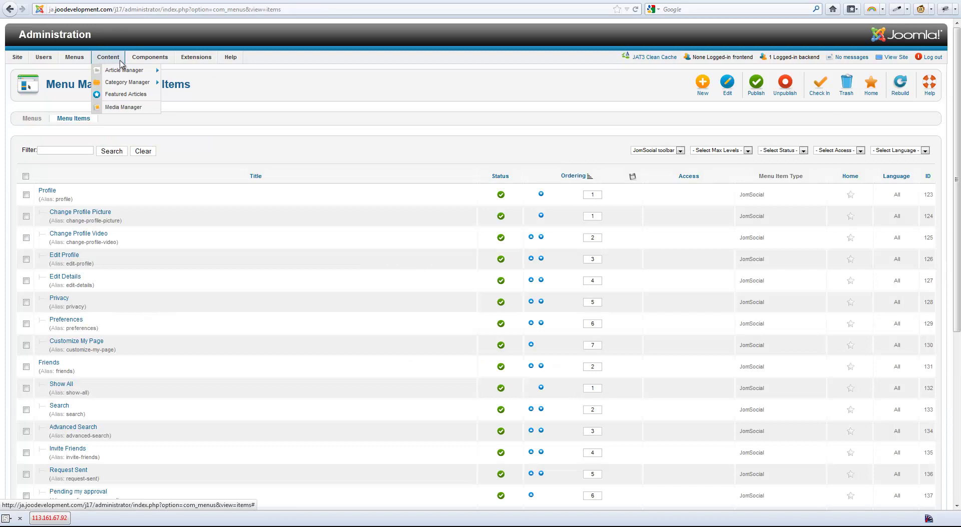
{"action": "mouse_move", "coordinate": [131, 70]}
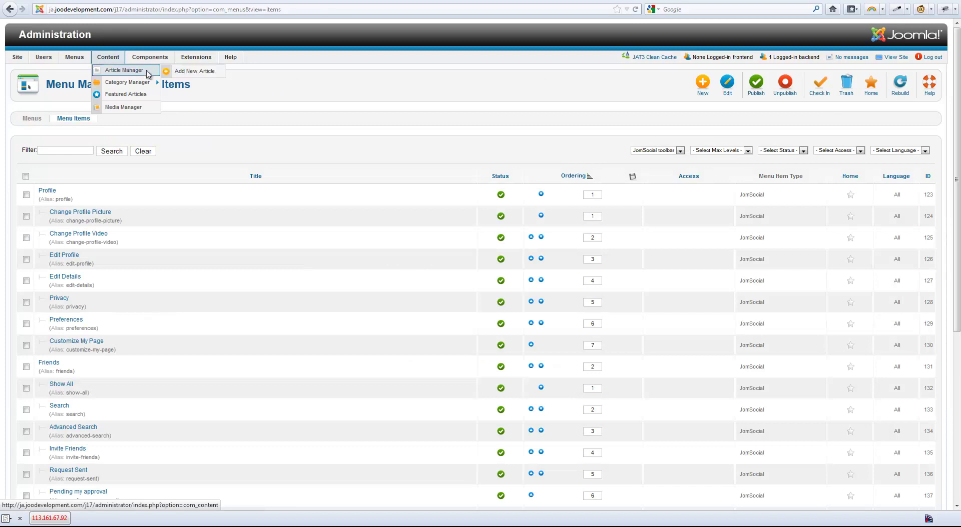
{"action": "left_click", "coordinate": [188, 71]}
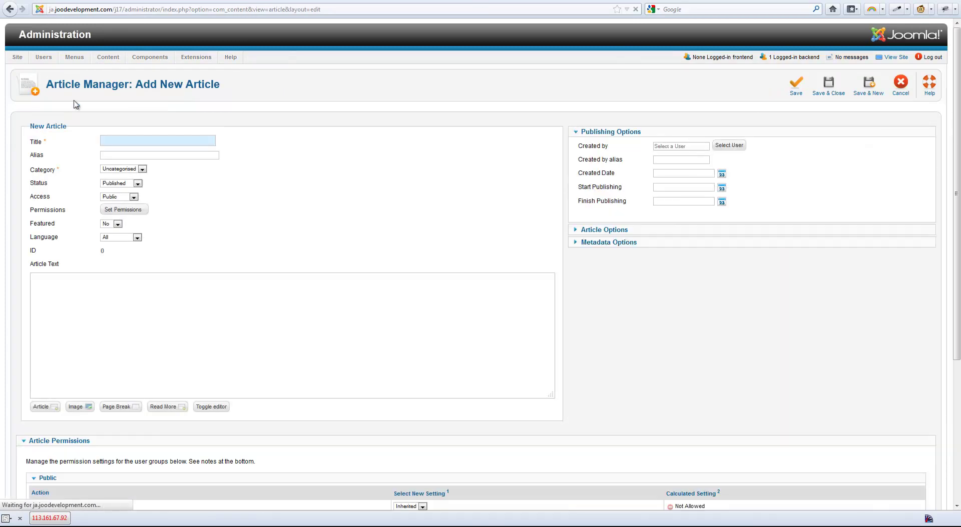
{"action": "type", "text": "Te"}
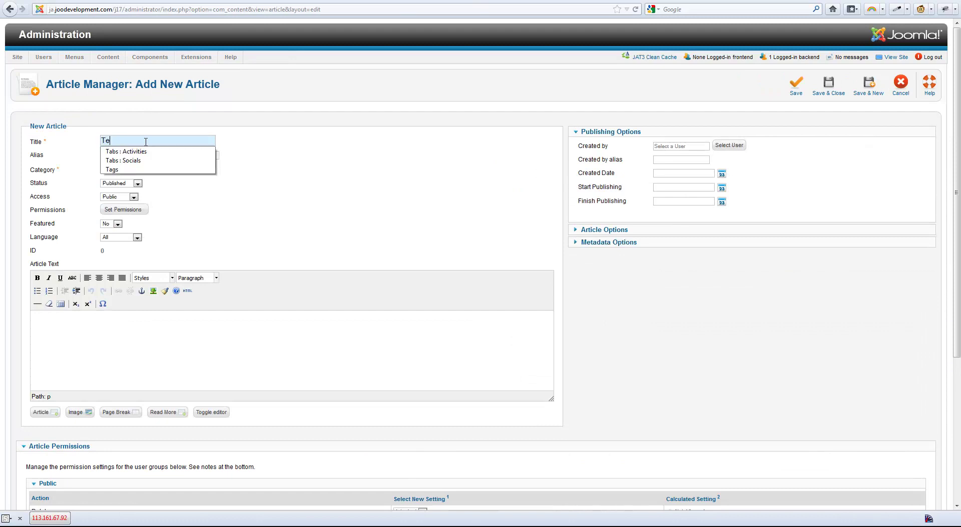
{"action": "type", "text": "st include"}
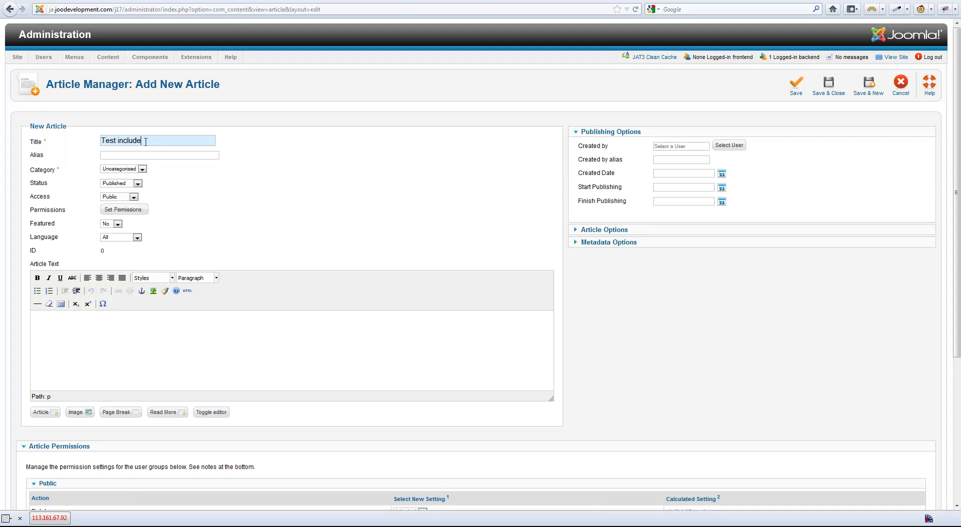
{"action": "left_click", "coordinate": [900, 83]}
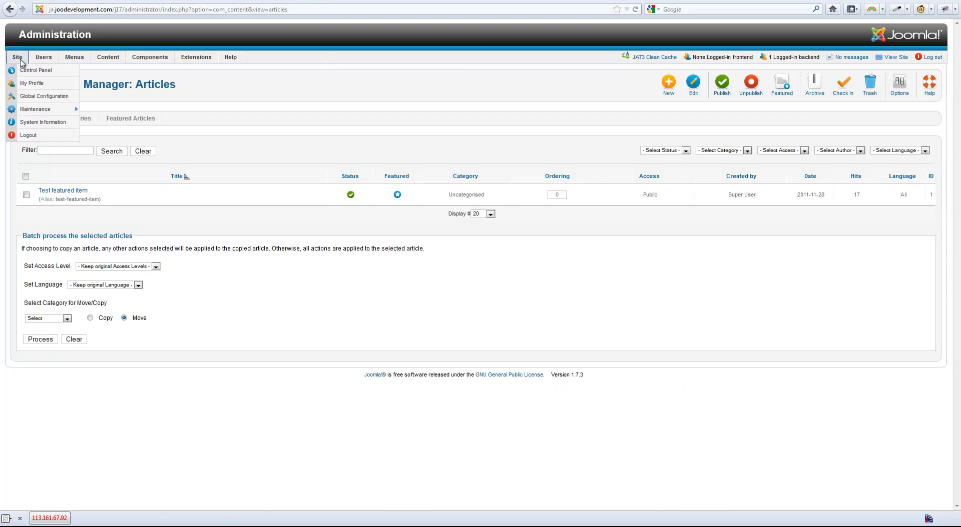
Step: Set the site's default editor to Editor - None in the Global Configuration, saving and closing it
{"action": "left_click", "coordinate": [37, 99]}
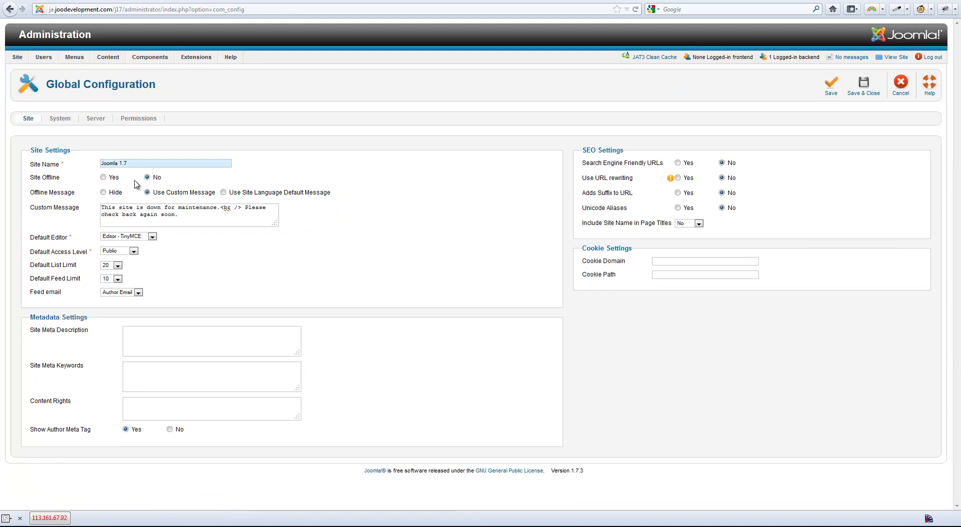
{"action": "left_click", "coordinate": [152, 237]}
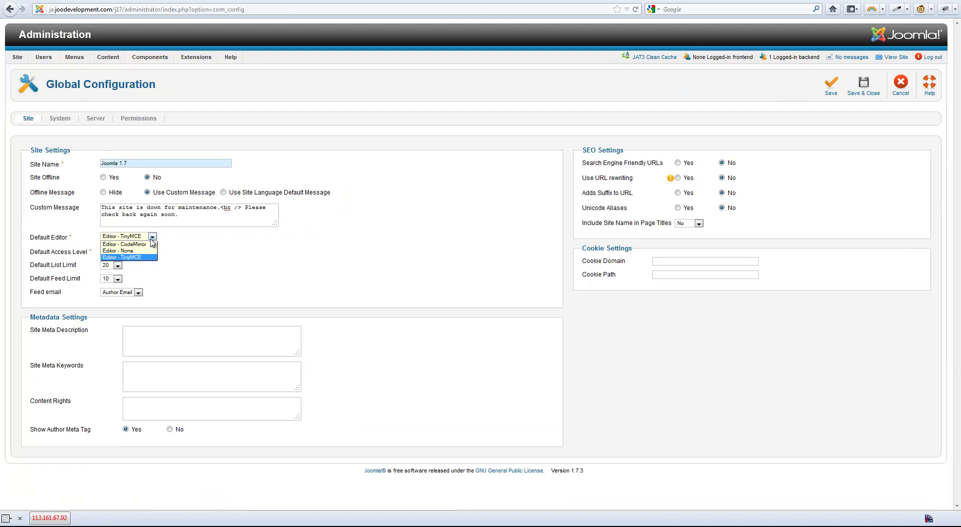
{"action": "left_click", "coordinate": [142, 251]}
{"action": "left_click", "coordinate": [853, 95]}
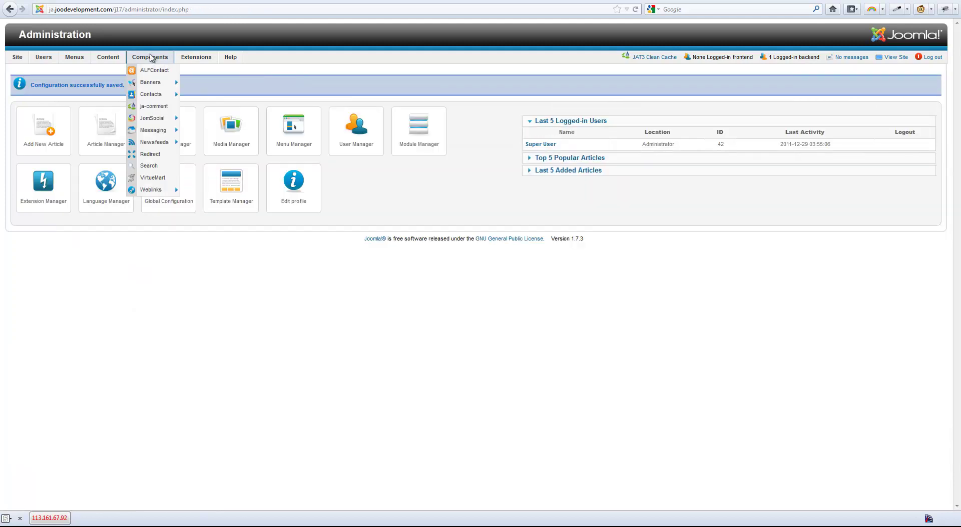
Step: Start a new article and search the web for "html iframe" in a new browser tab
{"action": "mouse_move", "coordinate": [121, 75]}
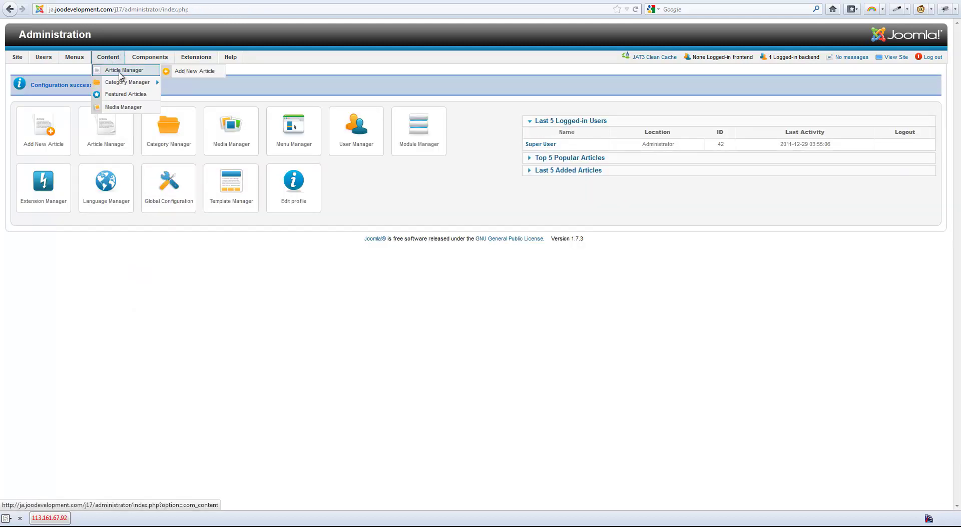
{"action": "left_click", "coordinate": [165, 71]}
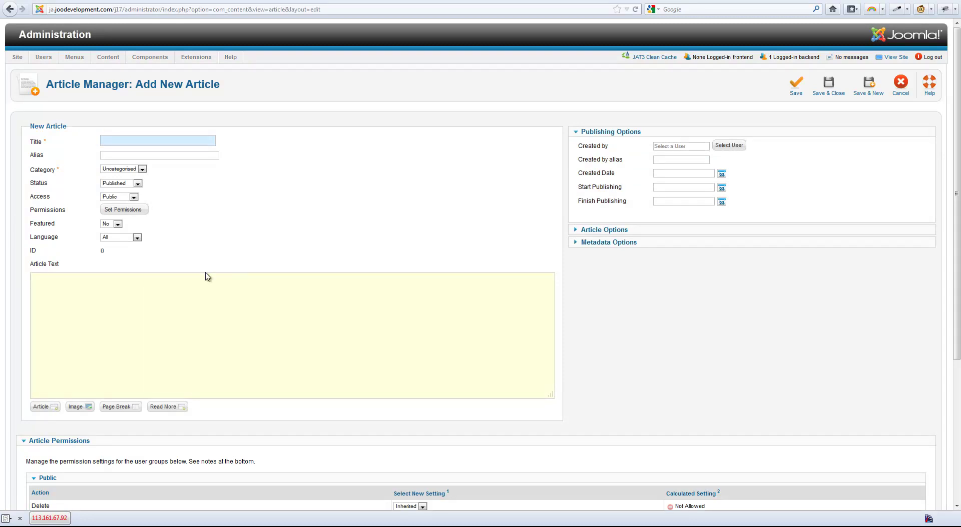
{"action": "key", "text": "ctrl+t"}
{"action": "type", "text": "html iframe"}
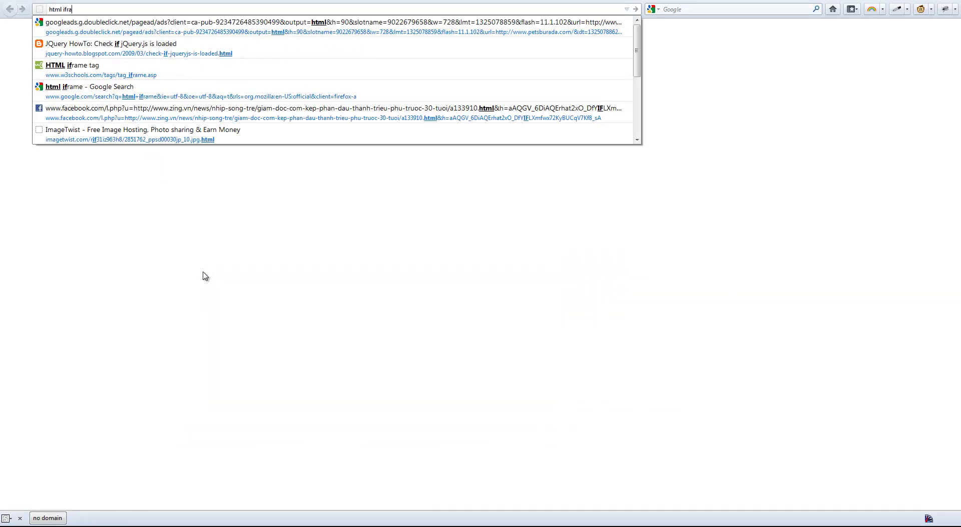
{"action": "key", "text": "Return"}
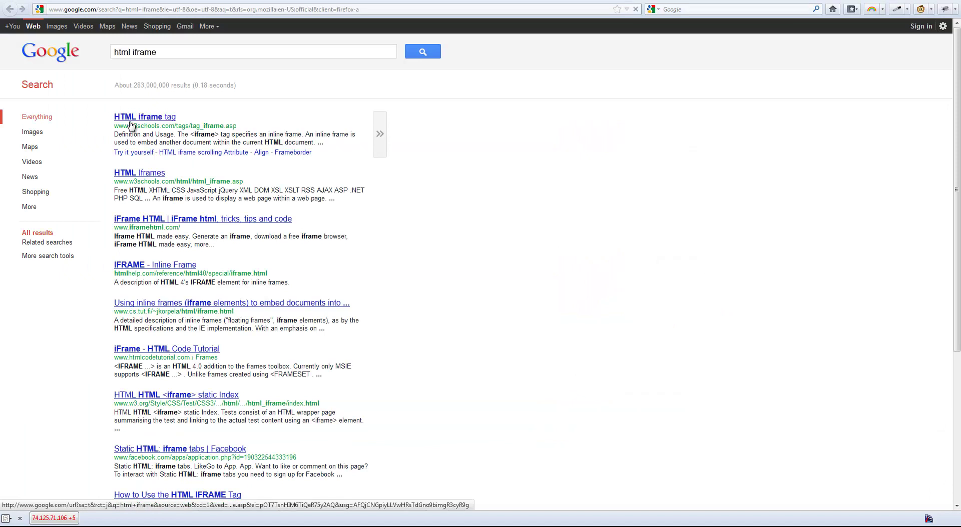
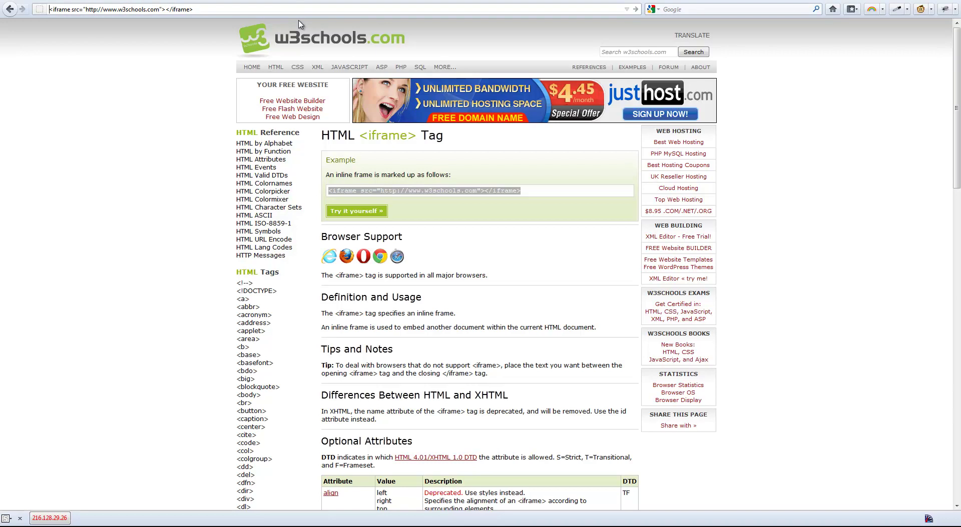
{"action": "key", "text": "shift+Right"}
{"action": "key", "text": "shift+Right"}
{"action": "key", "text": "shift+Right"}
{"action": "key", "text": "shift+Right"}
{"action": "key", "text": "shift+Right"}
{"action": "key", "text": "shift+Right"}
{"action": "key", "text": "shift+Right"}
{"action": "key", "text": "shift+Right"}
{"action": "key", "text": "shift+Right"}
{"action": "key", "text": "shift+Right"}
{"action": "key", "text": "shift+Right"}
{"action": "key", "text": "shift+Right"}
{"action": "key", "text": "shift+Right"}
{"action": "key", "text": "shift+Right"}
{"action": "key", "text": "shift+Right"}
{"action": "key", "text": "shift+Right"}
{"action": "key", "text": "shift+Right"}
{"action": "key", "text": "shift+Right"}
{"action": "key", "text": "shift+Right"}
{"action": "key", "text": "shift+Right"}
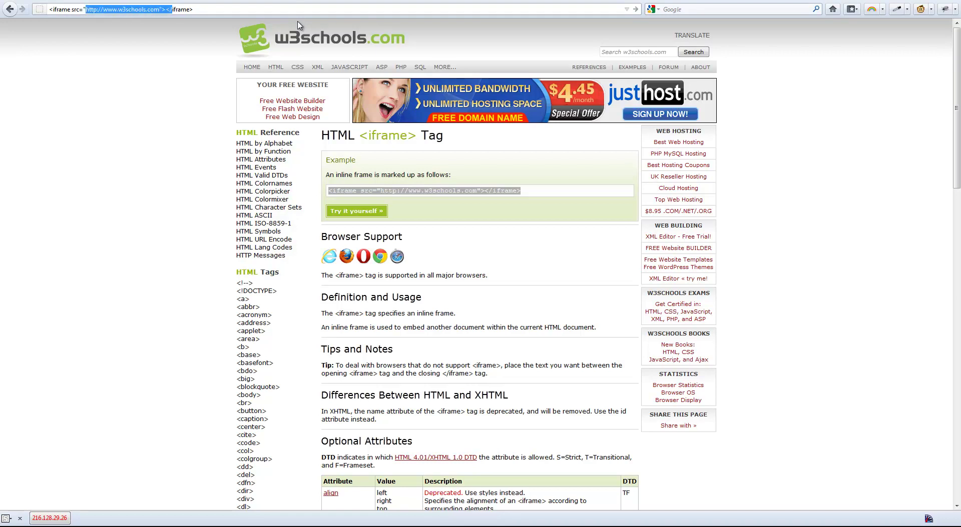
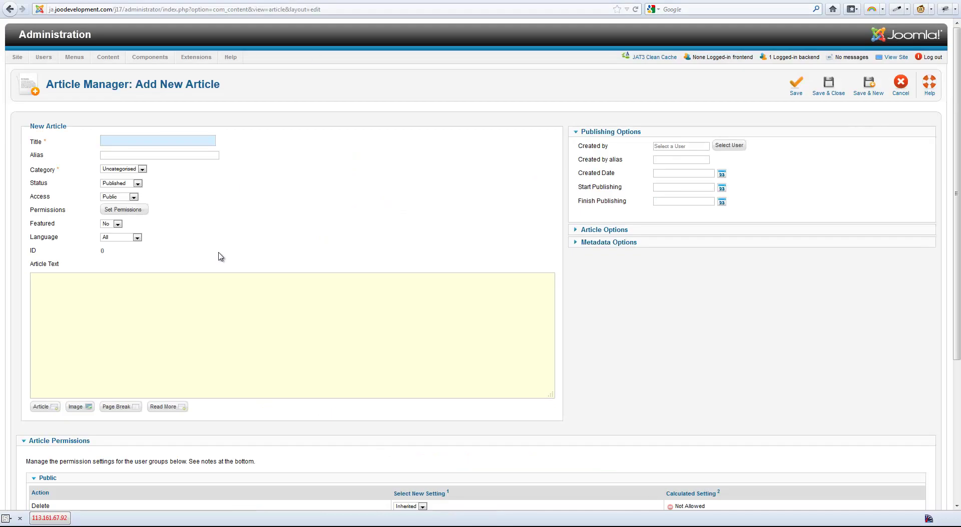
Step: Fill in the article "Iframe ALF Component" with the ALFContact iframe code, set Featured to Yes and try to save and close it
{"action": "type", "text": "<iframe src=\"index.php?option=com_alfcontact&view=alfcontact\"></iframe>"}
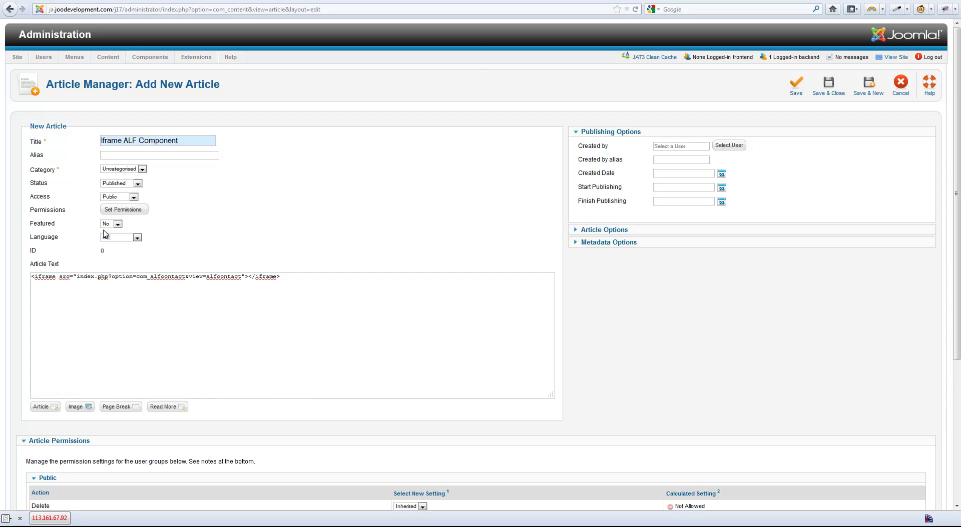
{"action": "left_click", "coordinate": [107, 226]}
{"action": "left_click", "coordinate": [112, 237]}
{"action": "left_click", "coordinate": [828, 96]}
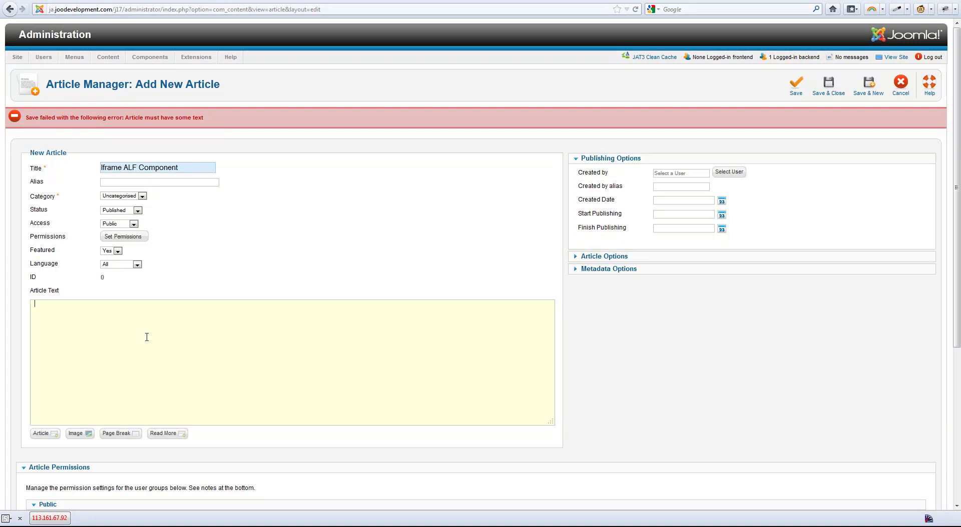
Step: Enter the ALFContact iframe code again with the line "Test code" below it, save the article and close it
{"action": "type", "text": "<iframe src=\"index.php?option=com_alfcontact&view=alfcontact\"></iframe>"}
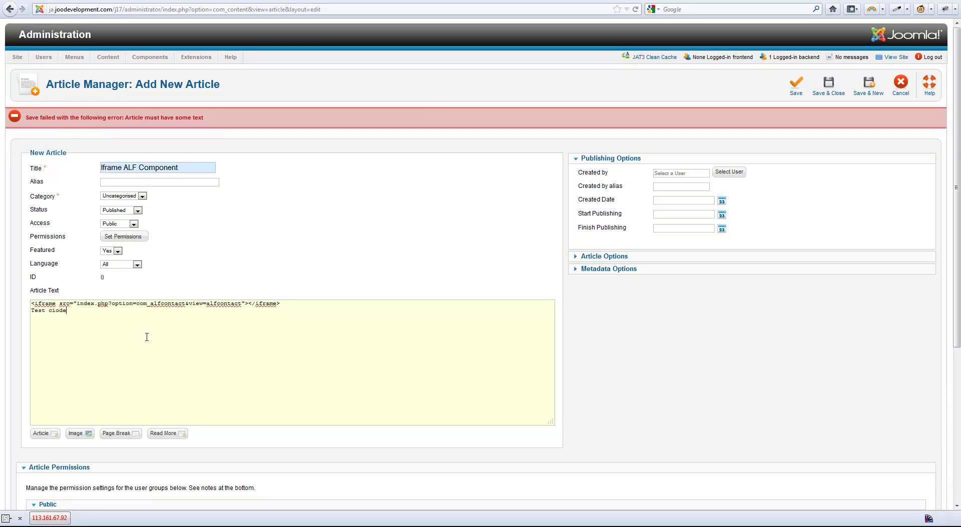
{"action": "left_click", "coordinate": [796, 86]}
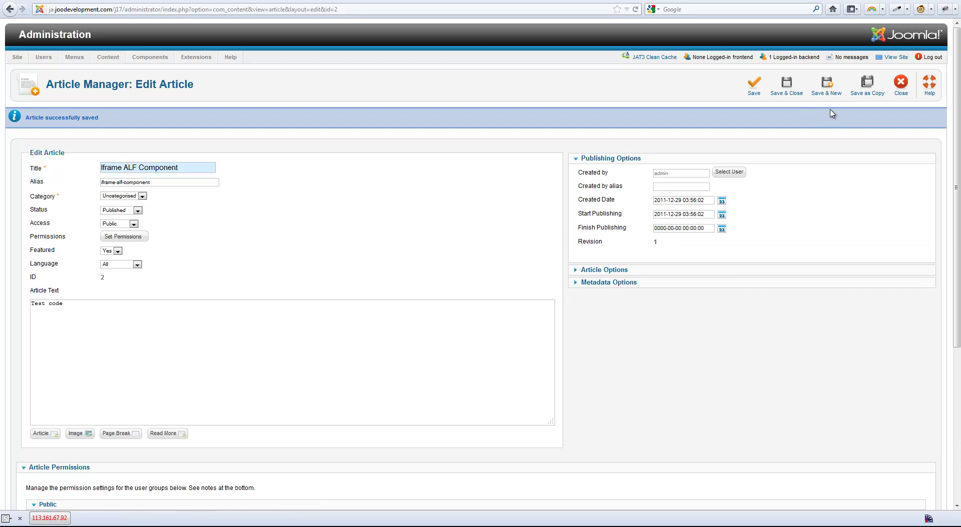
{"action": "left_click", "coordinate": [900, 99]}
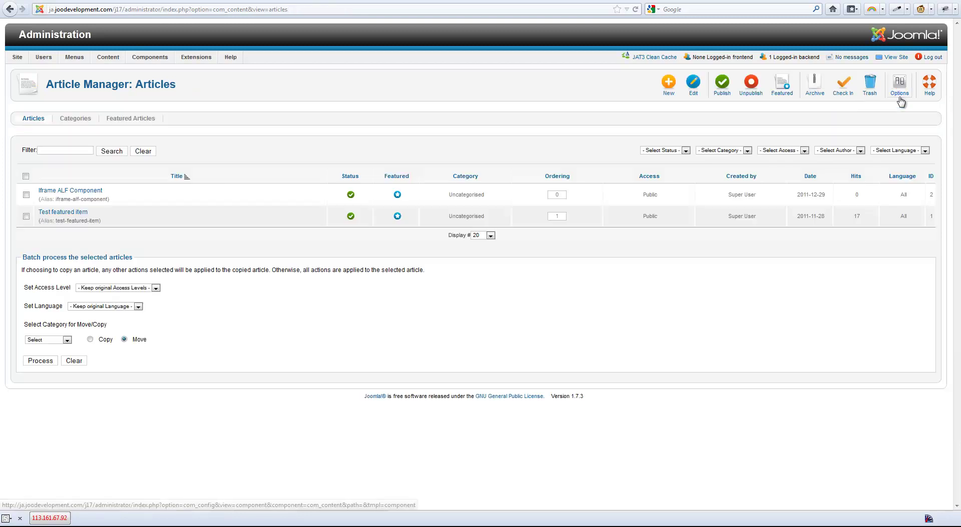
Step: Set the Super Users text filter to No Filtering in the Article Manager options, saving and closing them
{"action": "left_click", "coordinate": [899, 90]}
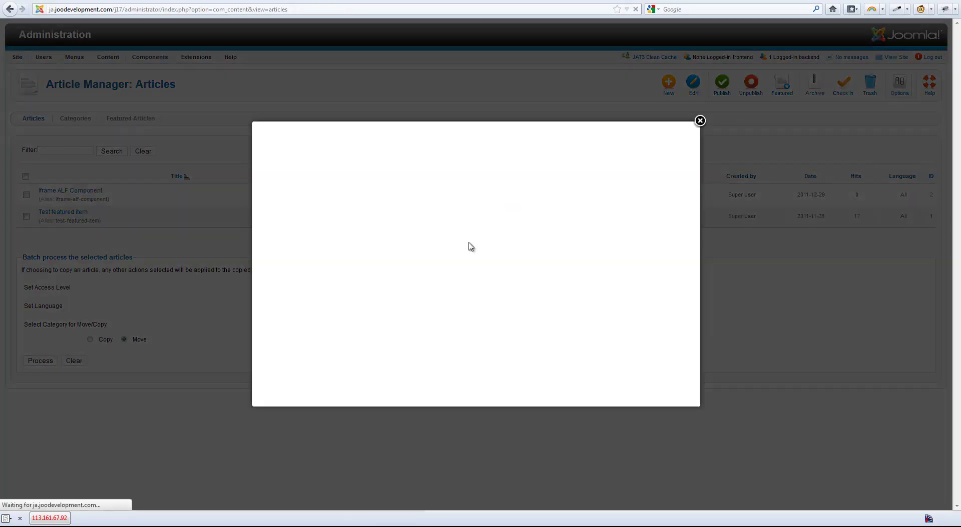
{"action": "scroll", "coordinate": [507, 261], "scroll_direction": "down", "scroll_amount": 5}
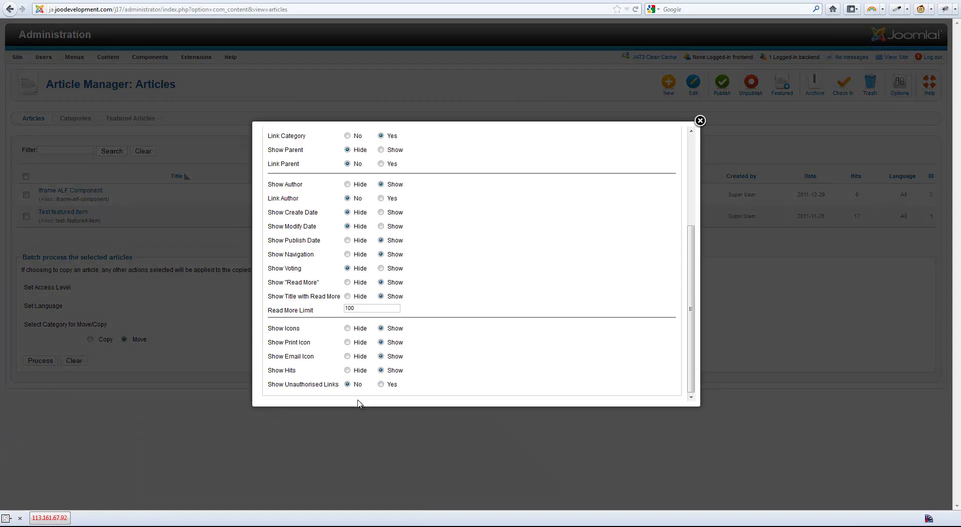
{"action": "scroll", "coordinate": [448, 307], "scroll_direction": "up", "scroll_amount": 5}
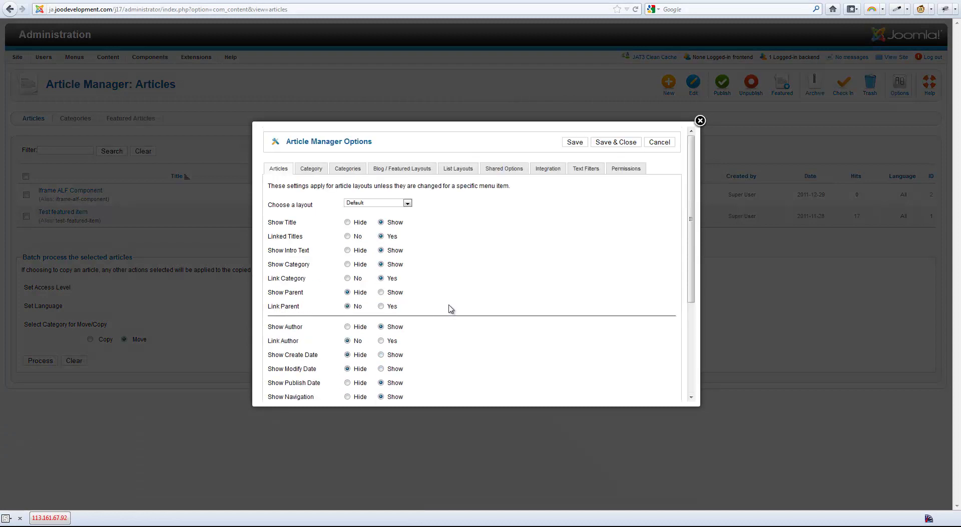
{"action": "left_click", "coordinate": [586, 169]}
{"action": "left_click", "coordinate": [362, 365]}
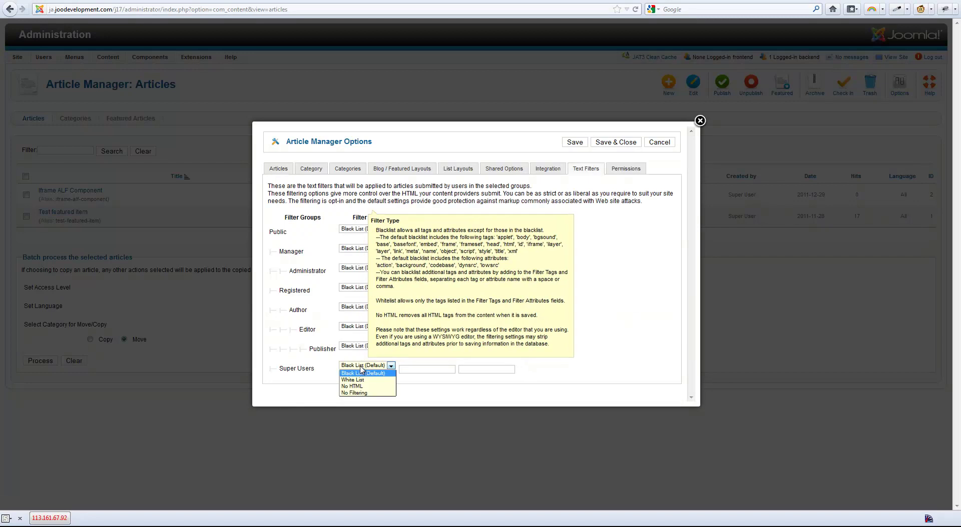
{"action": "left_click", "coordinate": [373, 392]}
{"action": "left_click", "coordinate": [602, 144]}
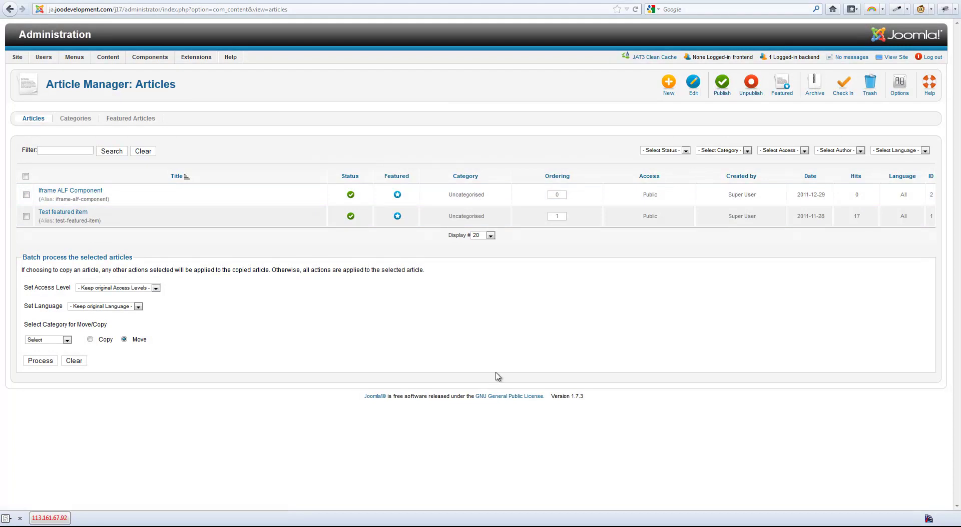
Step: Add the ALFContact iframe code below "Test code" in the Iframe ALF Component article, save it and open the site's frontend
{"action": "left_click", "coordinate": [70, 191]}
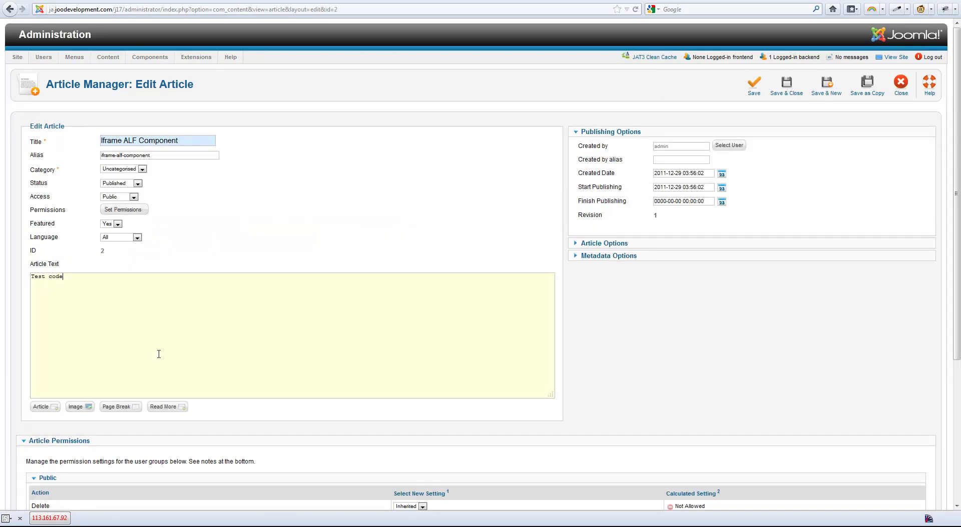
{"action": "type", "text": "<iframe src=\"index.php?option=com_alfcontact&view=alfcontact\"></iframe>"}
{"action": "left_click", "coordinate": [753, 83]}
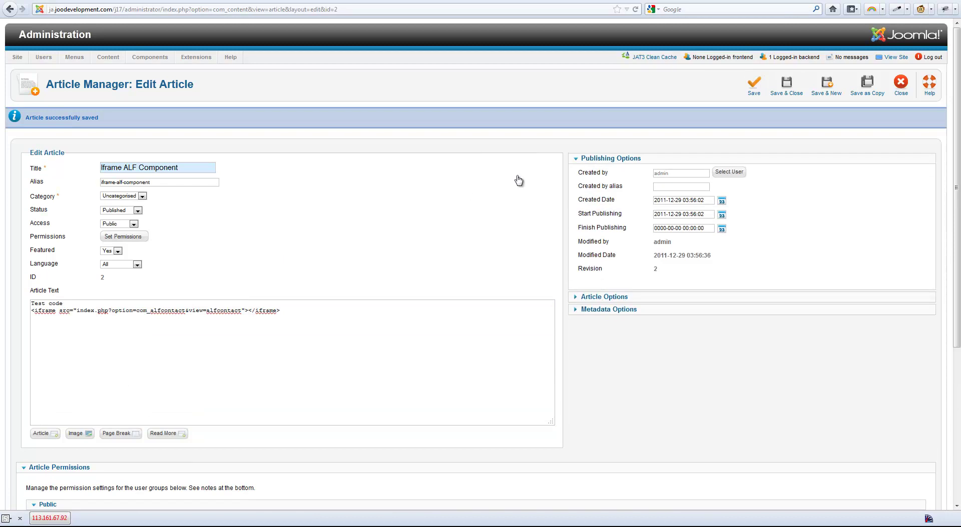
{"action": "left_click", "coordinate": [901, 58]}
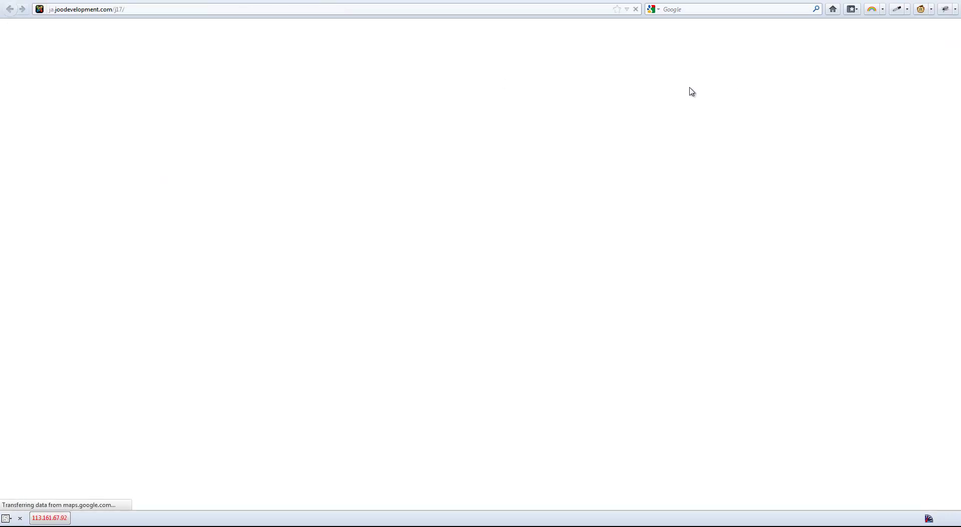
Step: Examine the embedded iframe in the Iframe ALF Component article on the frontend, and close the article editor
{"action": "scroll", "coordinate": [862, 165], "scroll_direction": "down", "scroll_amount": 5}
{"action": "scroll", "coordinate": [450, 188], "scroll_direction": "up", "scroll_amount": 5}
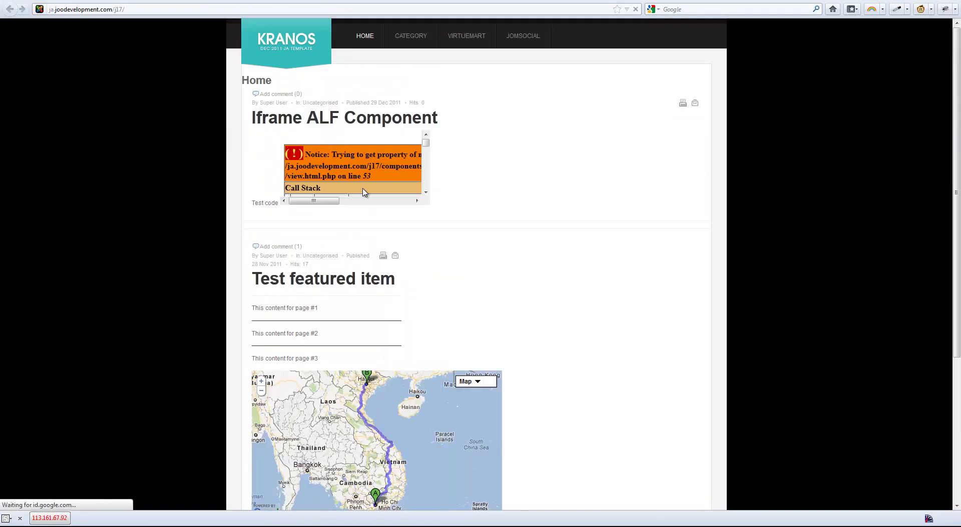
{"action": "mouse_move", "coordinate": [310, 204]}
{"action": "left_mouse_down"}
{"action": "mouse_move", "coordinate": [369, 208]}
{"action": "mouse_move", "coordinate": [306, 215]}
{"action": "left_mouse_up"}
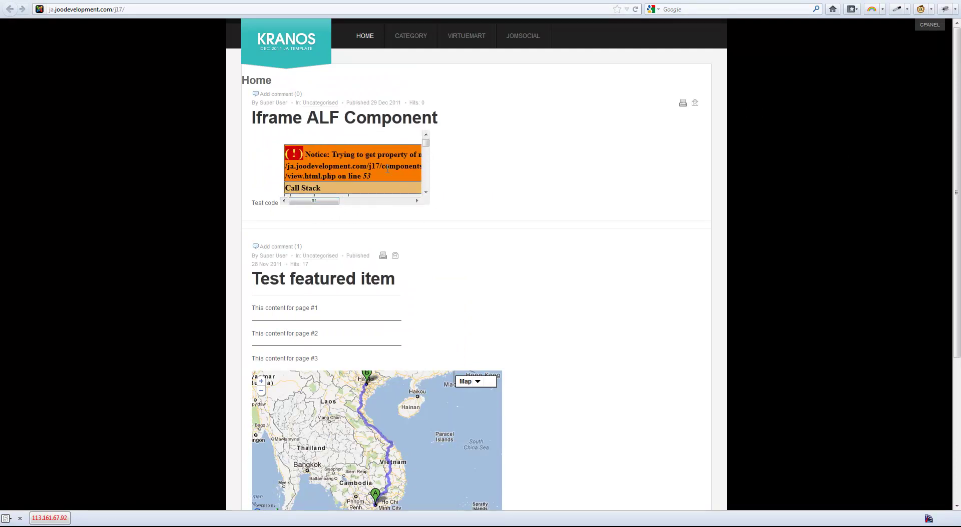
{"action": "left_click_drag", "start_coordinate": [426, 142], "coordinate": [427, 165]}
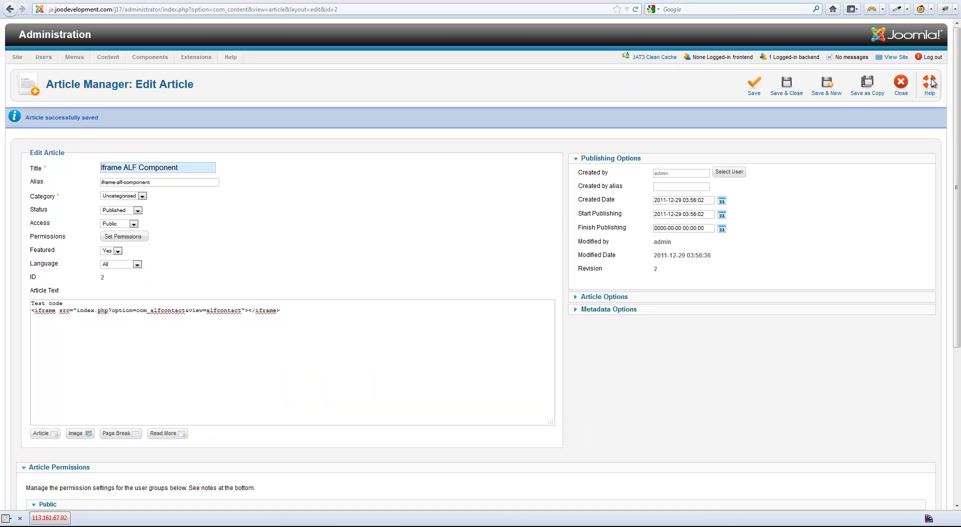
{"action": "left_click", "coordinate": [901, 83]}
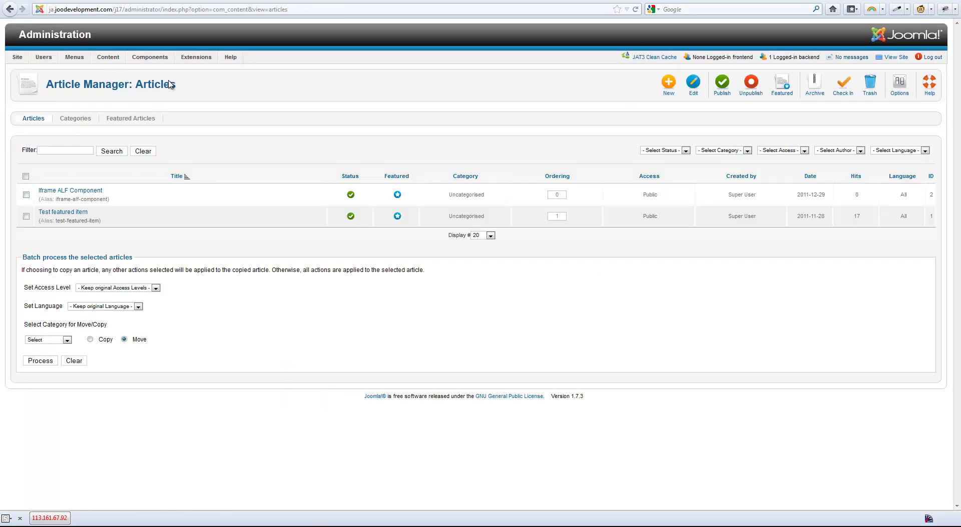
{"action": "mouse_move", "coordinate": [75, 58]}
{"action": "mouse_move", "coordinate": [95, 70]}
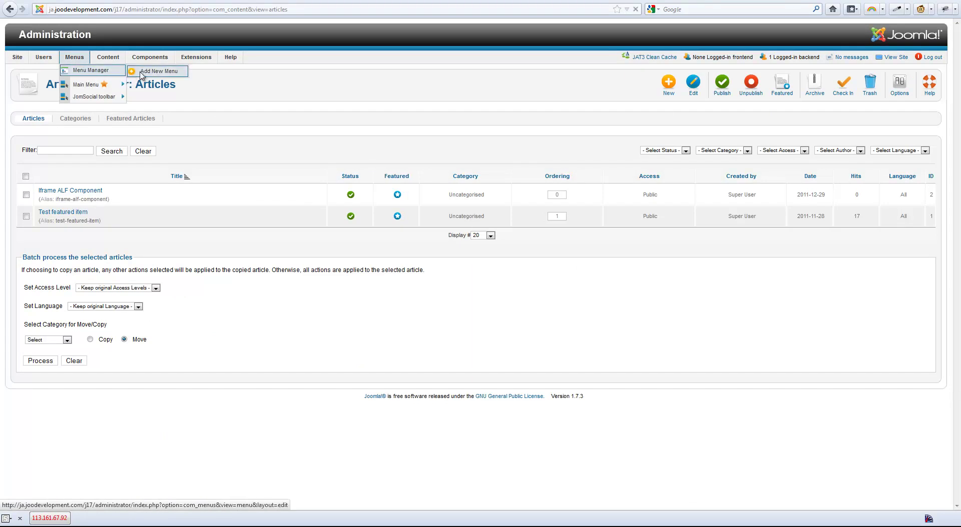
{"action": "left_click", "coordinate": [142, 73]}
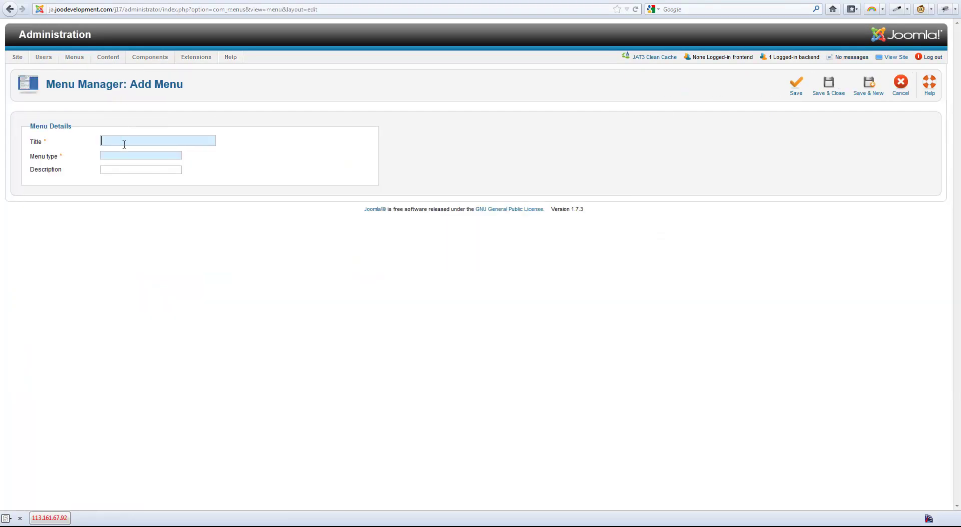
{"action": "left_click", "coordinate": [900, 90]}
{"action": "mouse_move", "coordinate": [113, 61]}
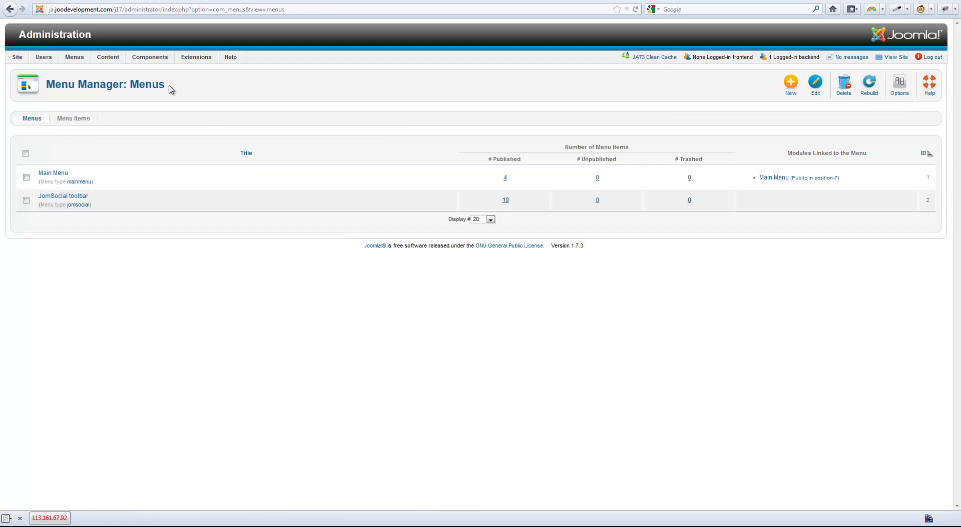
Step: Start a new Main Menu item of the ALFContact type Contact Form with Sales as the default contact
{"action": "mouse_move", "coordinate": [74, 58]}
{"action": "mouse_move", "coordinate": [88, 84]}
{"action": "left_click", "coordinate": [145, 85]}
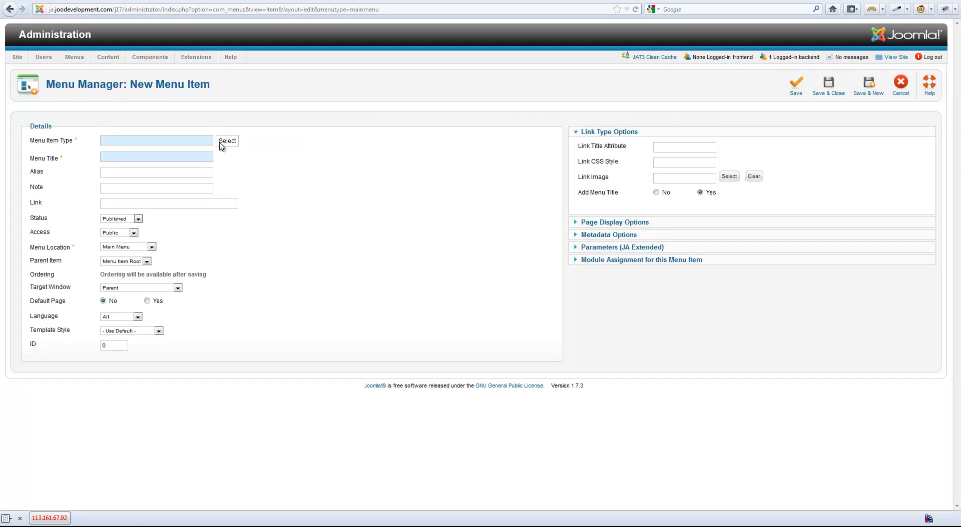
{"action": "left_click", "coordinate": [228, 142]}
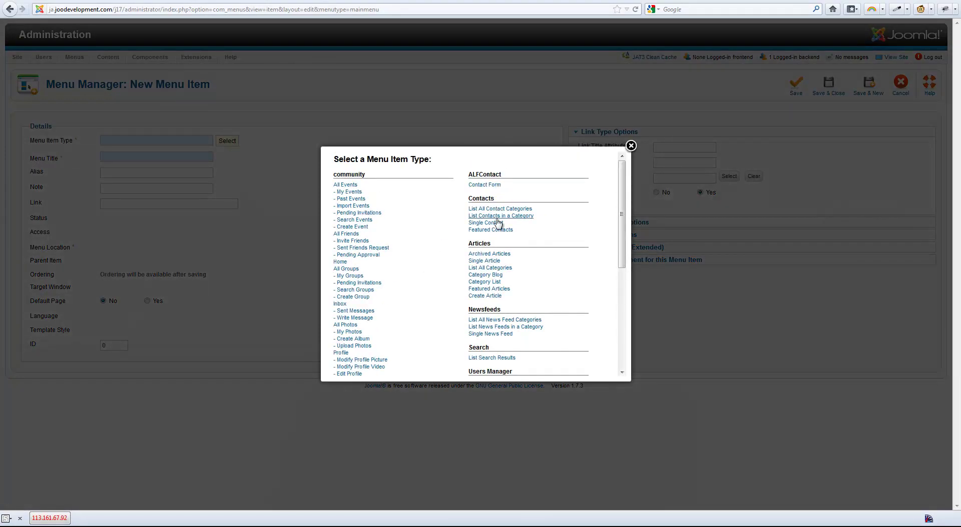
{"action": "left_click", "coordinate": [489, 185]}
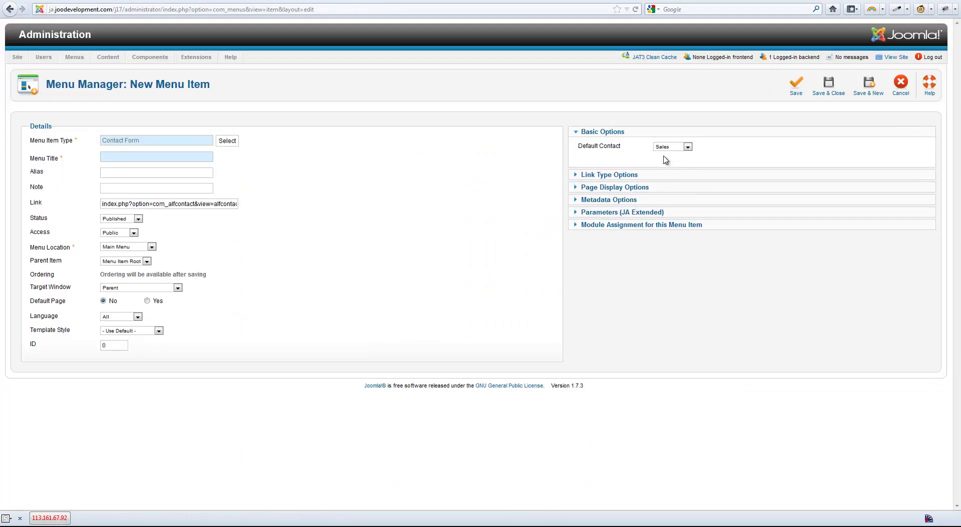
{"action": "left_click", "coordinate": [671, 147]}
{"action": "left_click", "coordinate": [666, 160]}
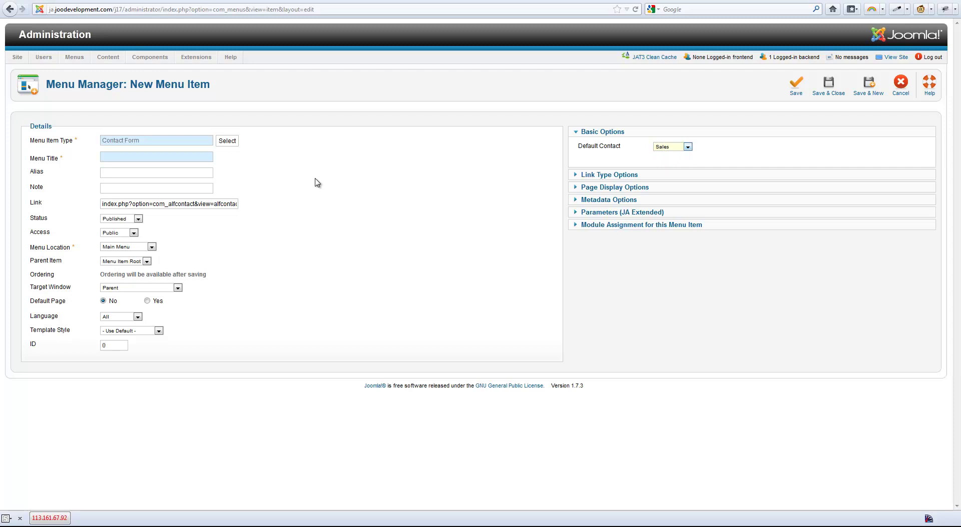
Step: Title the new menu item "ALF", save it and close it
{"action": "left_click", "coordinate": [192, 157]}
{"action": "type", "text": "ALF"}
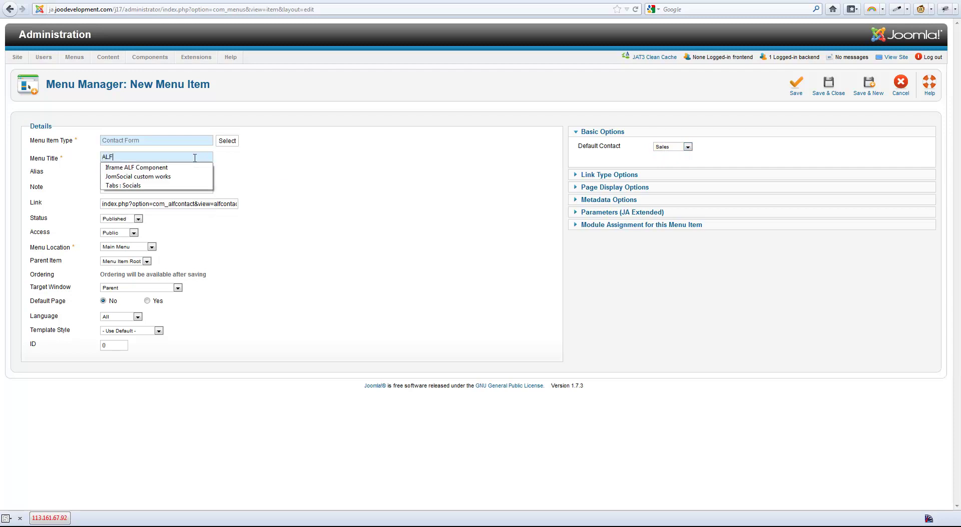
{"action": "left_click", "coordinate": [828, 82]}
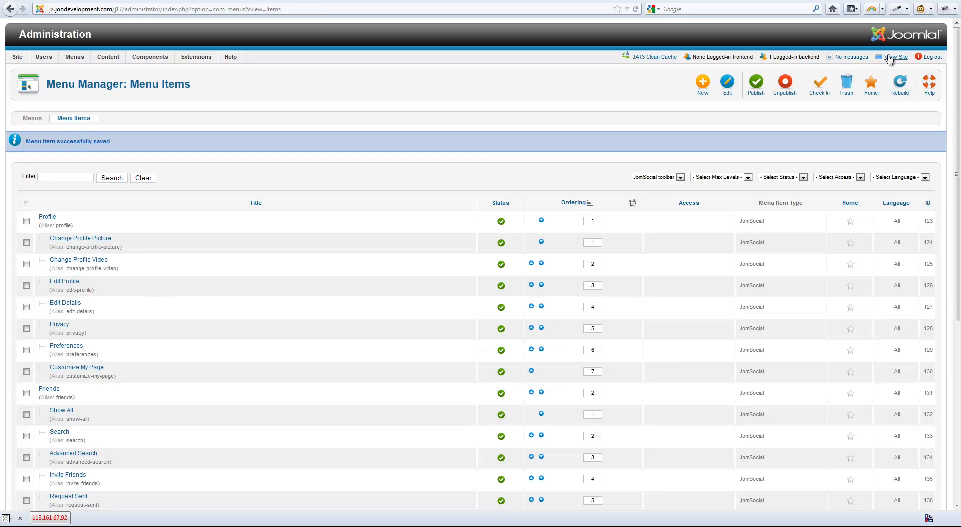
Step: Open the ALF page on the site's frontend and copy its URL part "index.php?option=com_alfcontact&view=alfcontact&Itemid=146"
{"action": "left_click", "coordinate": [890, 58]}
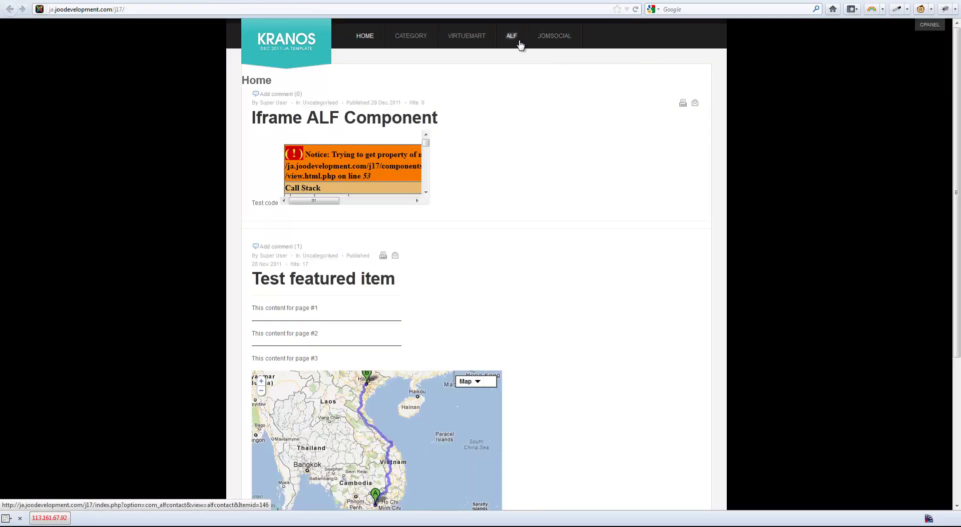
{"action": "left_click", "coordinate": [516, 40]}
{"action": "left_click", "coordinate": [221, 9]}
{"action": "left_click", "coordinate": [221, 9]}
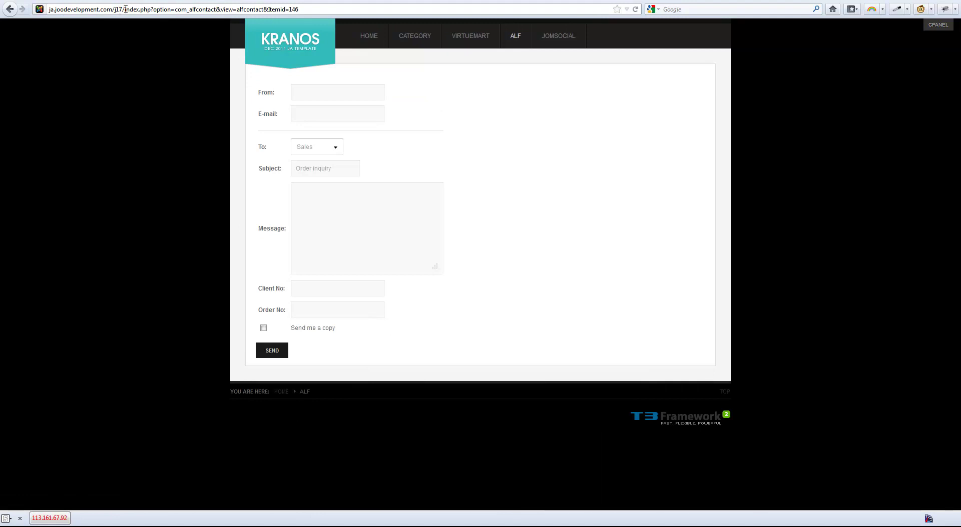
{"action": "left_click_drag", "start_coordinate": [127, 9], "coordinate": [335, 15]}
{"action": "key", "text": "ctrl+c"}
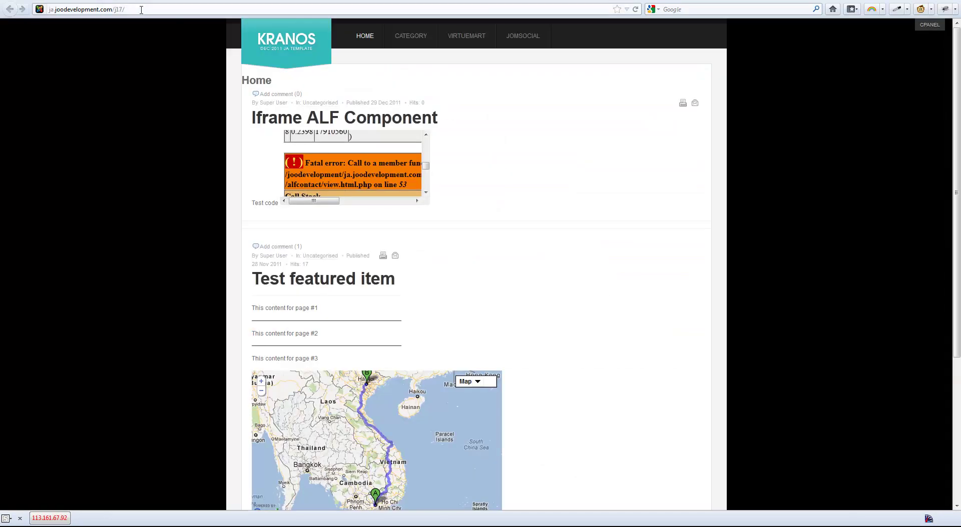
Step: Load the copied ALFContact URL without its Itemid parameter in the frontend home tab
{"action": "left_click", "coordinate": [141, 9]}
{"action": "left_click", "coordinate": [141, 10]}
{"action": "key", "text": "ctrl+v"}
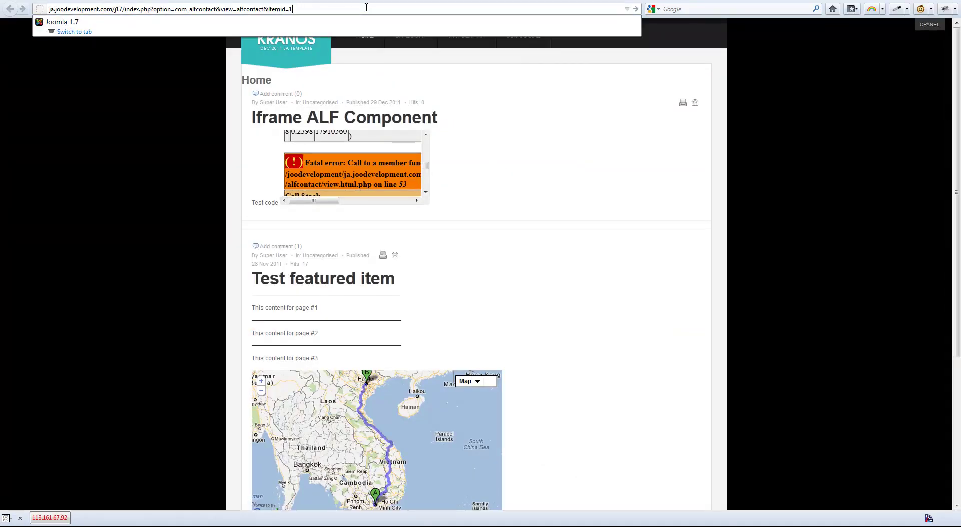
{"action": "key", "text": "BackSpace"}
{"action": "key", "text": "Return"}
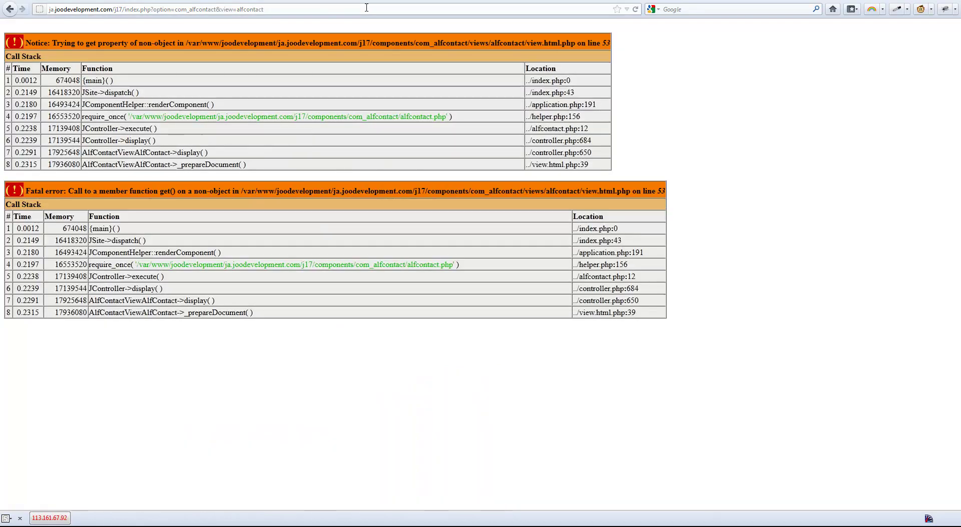
Step: Restore the ALFContact URL with Itemid=146 in the address and copy its part from "index.php" to the end
{"action": "left_click", "coordinate": [375, 8]}
{"action": "left_click", "coordinate": [374, 8]}
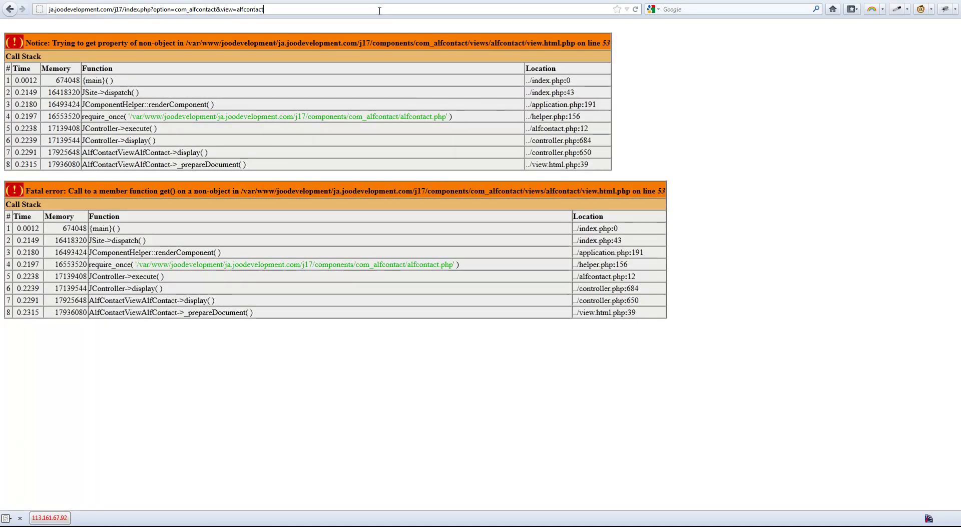
{"action": "left_click_drag", "start_coordinate": [126, 9], "coordinate": [550, 50]}
{"action": "key", "text": "BackSpace"}
{"action": "key", "text": "Down"}
{"action": "key", "text": "shift+Left"}
{"action": "key", "text": "shift+Left"}
{"action": "key", "text": "shift+Left"}
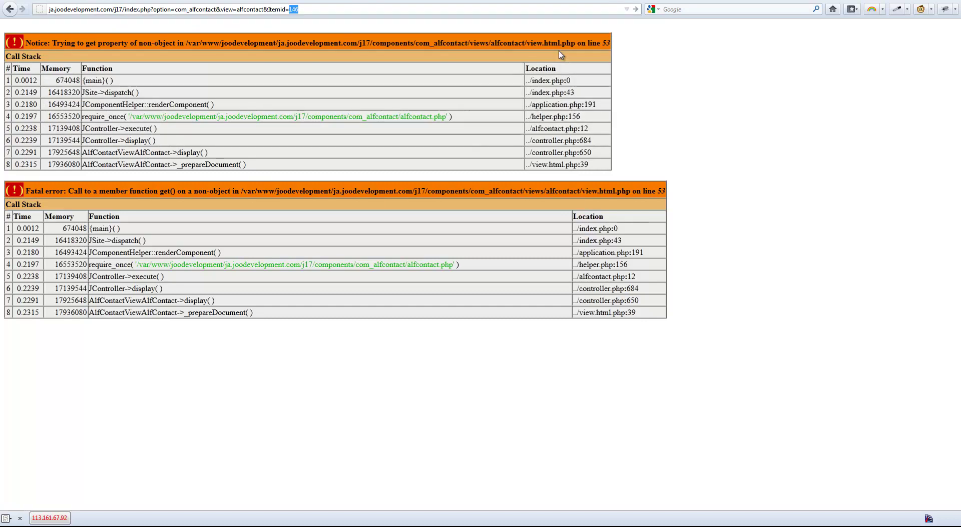
{"action": "key", "text": "ctrl+shift+Left"}
{"action": "key", "text": "ctrl+shift+Left"}
{"action": "key", "text": "ctrl+shift+Left"}
{"action": "key", "text": "ctrl+shift+Left"}
{"action": "key", "text": "ctrl+shift+Left"}
{"action": "key", "text": "ctrl+shift+Left"}
{"action": "key", "text": "ctrl+shift+Left"}
{"action": "key", "text": "ctrl+c"}
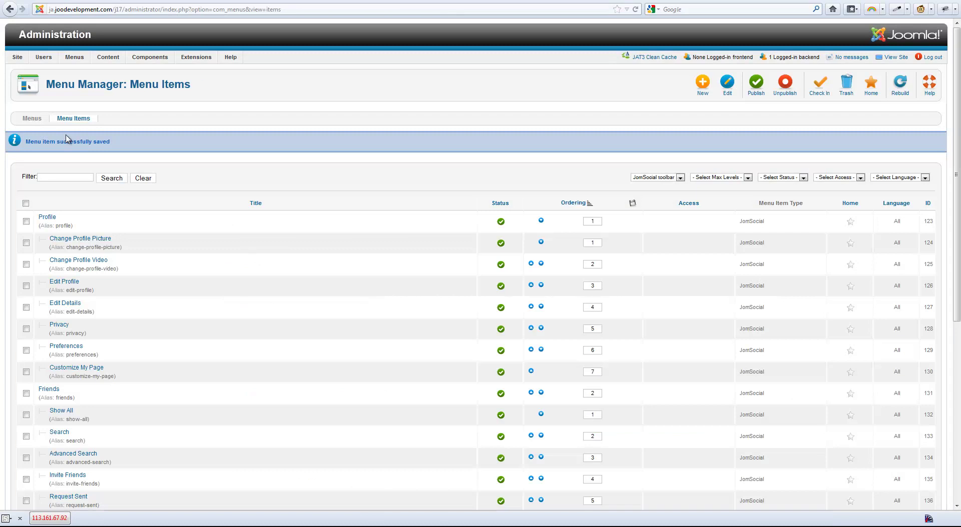
Step: Replace the iframe source in the Iframe ALF Component article with the copied URL including Itemid=146, save it and view the frontend home page
{"action": "left_click", "coordinate": [121, 72]}
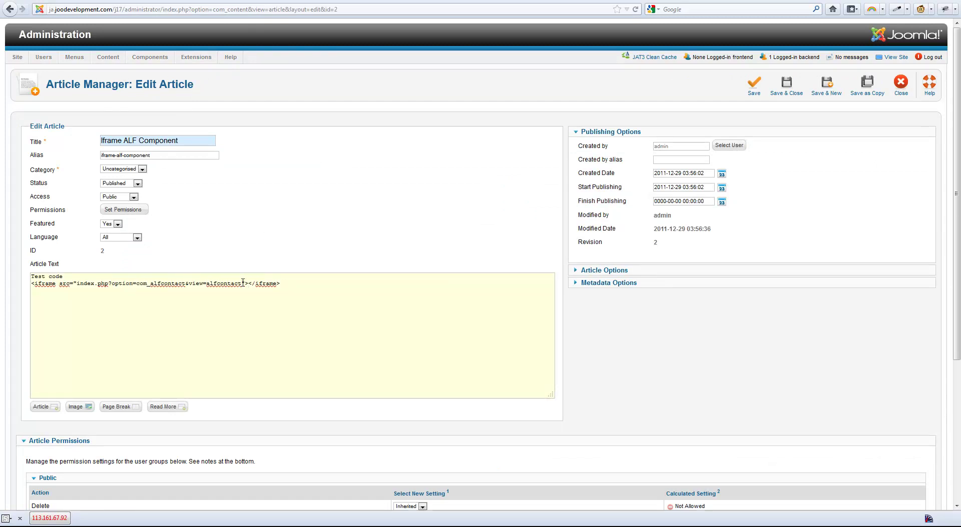
{"action": "left_click_drag", "start_coordinate": [241, 283], "coordinate": [76, 283]}
{"action": "key", "text": "ctrl+v"}
{"action": "left_click", "coordinate": [754, 85]}
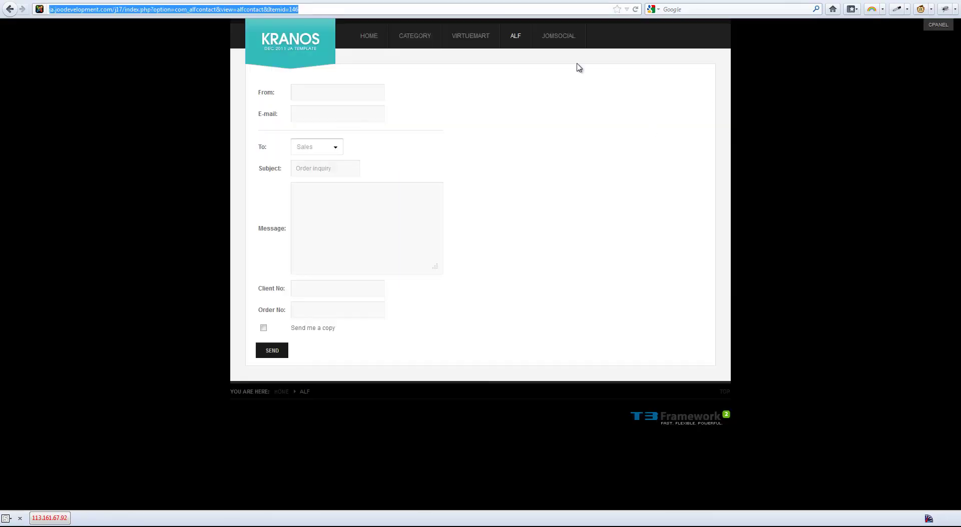
{"action": "left_click", "coordinate": [361, 35]}
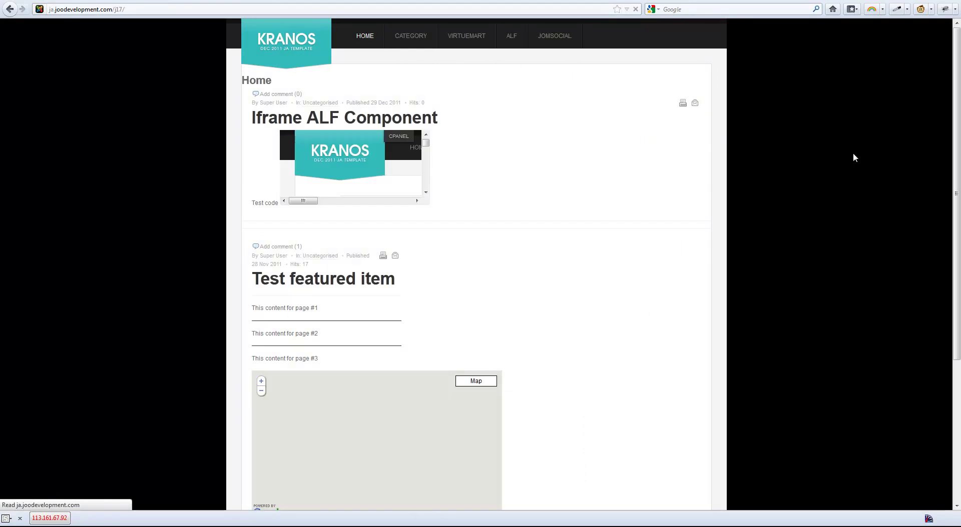
{"action": "mouse_move", "coordinate": [310, 201]}
{"action": "left_mouse_down"}
{"action": "mouse_move", "coordinate": [328, 202]}
{"action": "mouse_move", "coordinate": [310, 202]}
{"action": "left_mouse_up"}
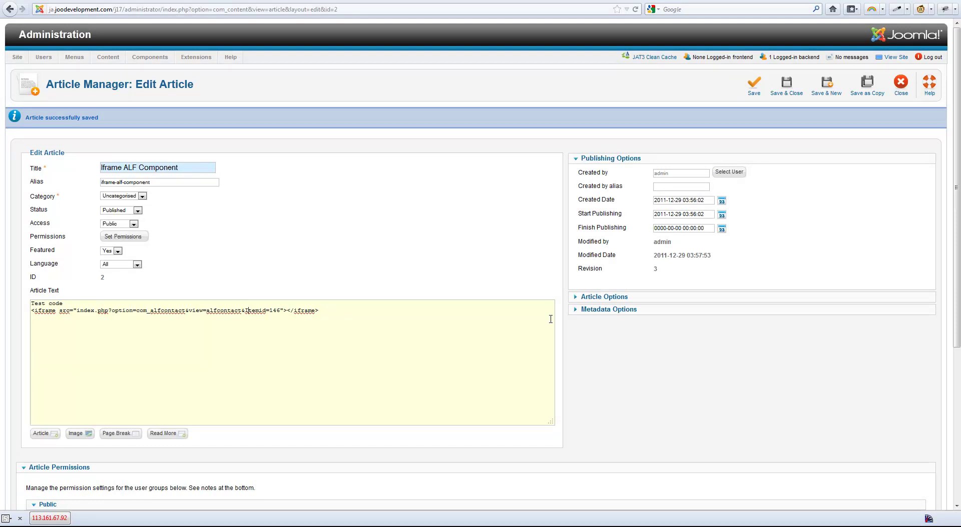
Step: Insert "tmpl=component" directly before Itemid in the iframe URL and save the article
{"action": "type", "text": "tmpl=component"}
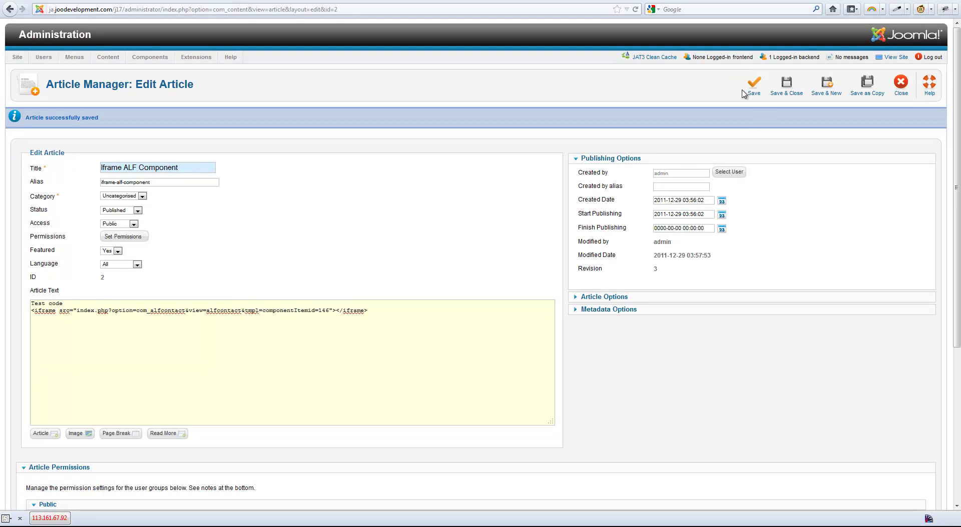
{"action": "left_click", "coordinate": [753, 94]}
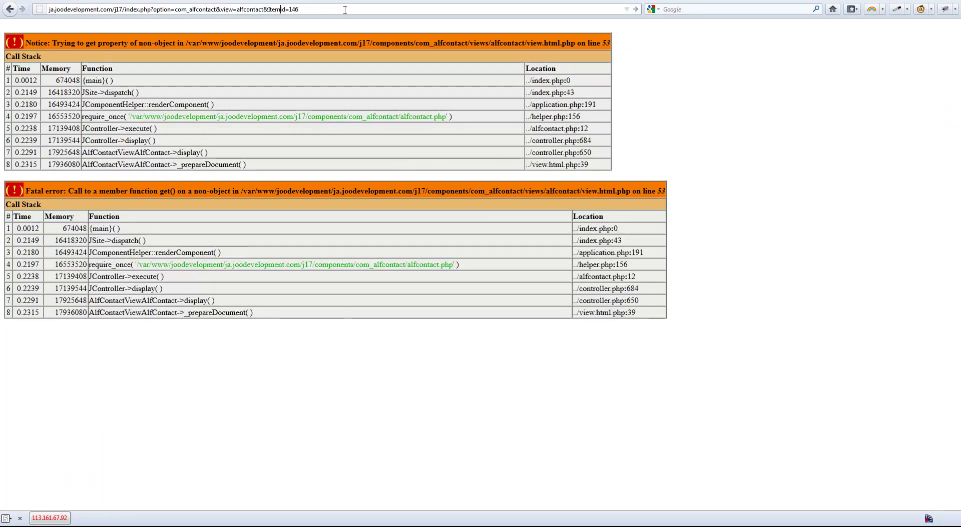
Step: Load the ALFContact URL with "tmpl=component&" inserted before Itemid=146, and refresh the frontend home page
{"action": "type", "text": "tmpl"}
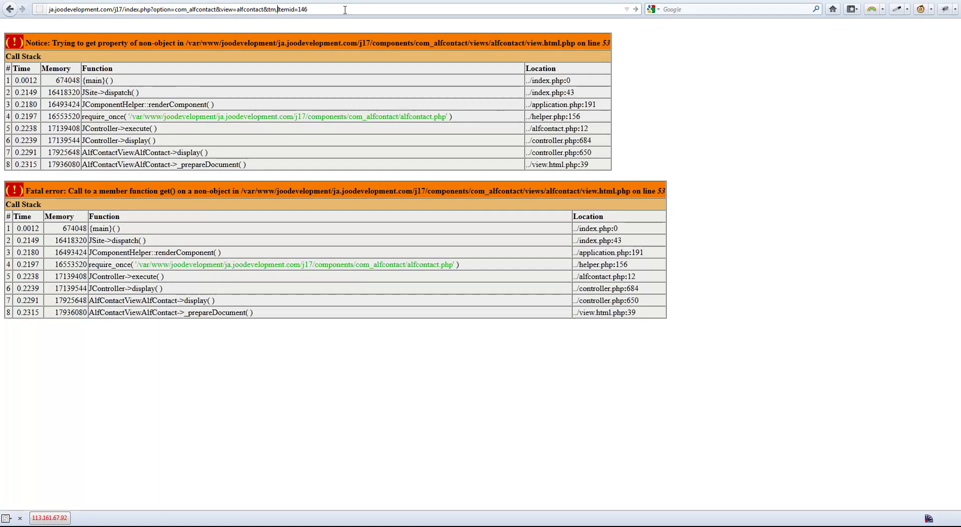
{"action": "type", "text": "=component="}
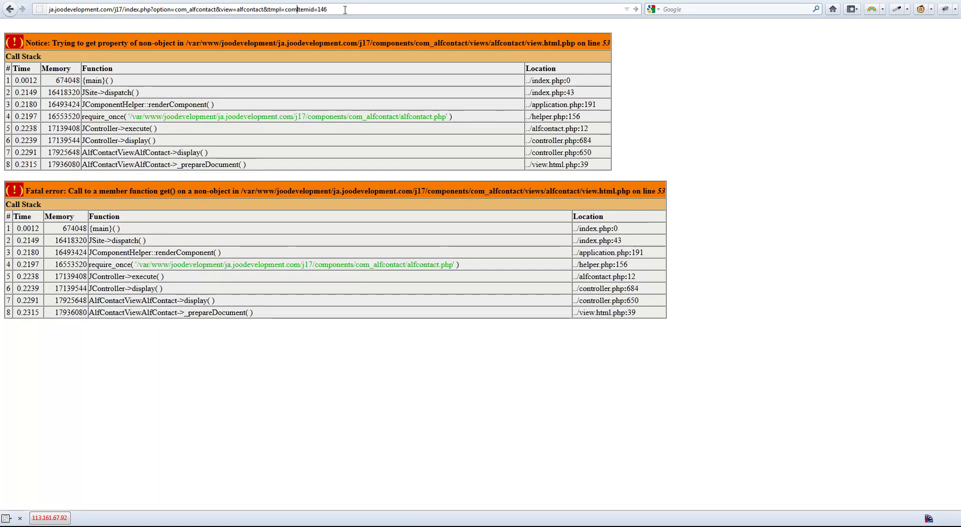
{"action": "key", "text": "BackSpace"}
{"action": "type", "text": "&"}
{"action": "key", "text": "Return"}
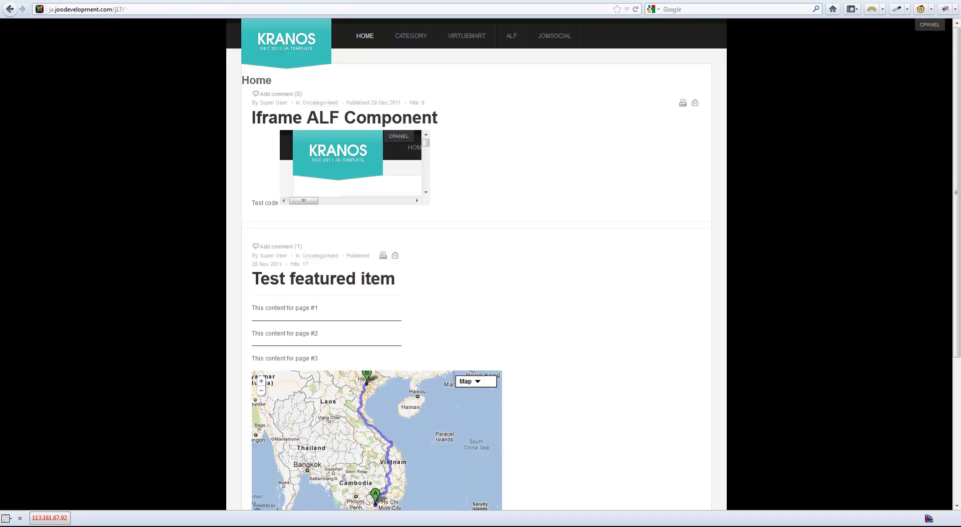
{"action": "key", "text": "F5"}
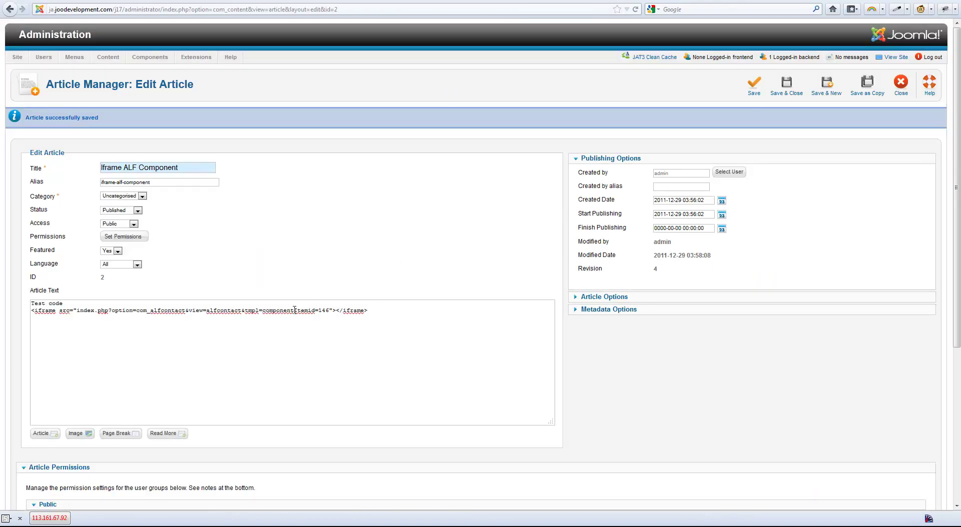
Step: Add "&" between tmpl=component and Itemid in the iframe code, save the article and inspect the iframe on the home page
{"action": "type", "text": "&"}
{"action": "left_click", "coordinate": [753, 85]}
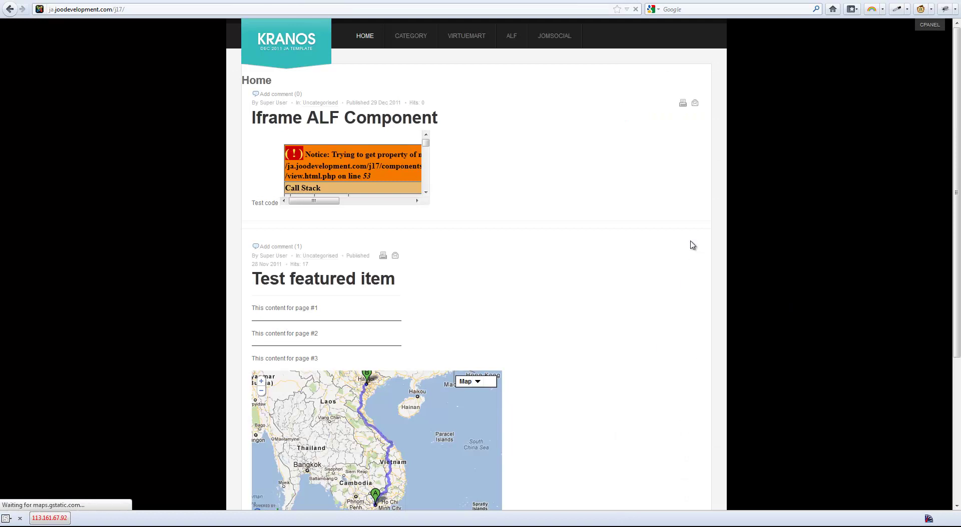
{"action": "mouse_move", "coordinate": [425, 145]}
{"action": "left_mouse_down"}
{"action": "mouse_move", "coordinate": [427, 185]}
{"action": "mouse_move", "coordinate": [421, 138]}
{"action": "left_mouse_up"}
{"action": "mouse_move", "coordinate": [325, 201]}
{"action": "left_mouse_down"}
{"action": "mouse_move", "coordinate": [379, 200]}
{"action": "mouse_move", "coordinate": [307, 201]}
{"action": "left_mouse_up"}
Step: Switch to the JoomlArt forum thread on embedding an extension and highlight the embed-a-include plugin link in post #3
{"action": "key", "text": "alt+Tab"}
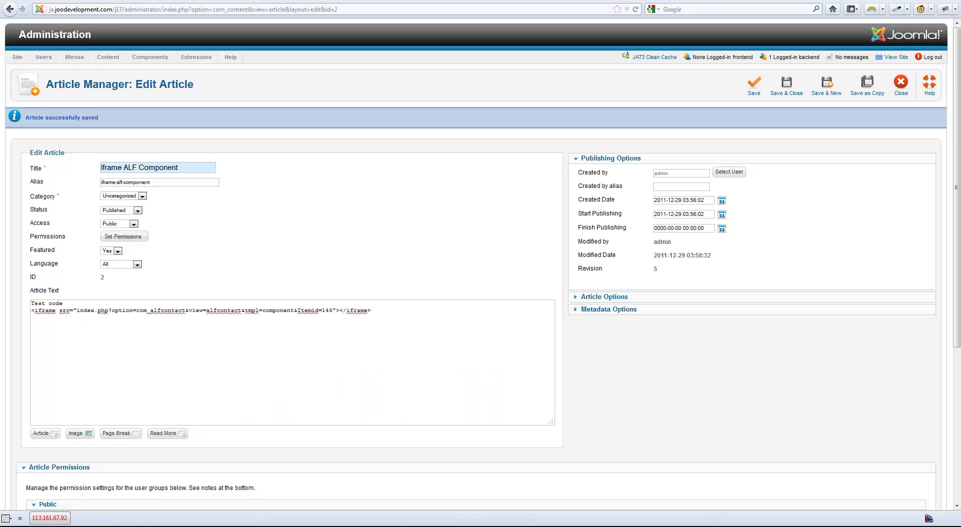
{"action": "key", "text": "alt+Tab"}
{"action": "scroll", "coordinate": [860, 360], "scroll_direction": "down", "scroll_amount": 15}
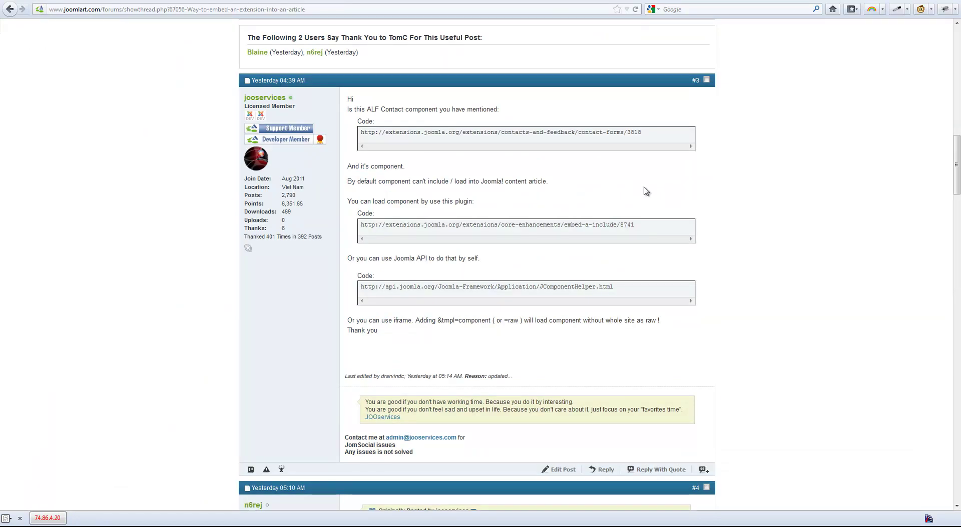
{"action": "left_click_drag", "start_coordinate": [651, 225], "coordinate": [353, 227]}
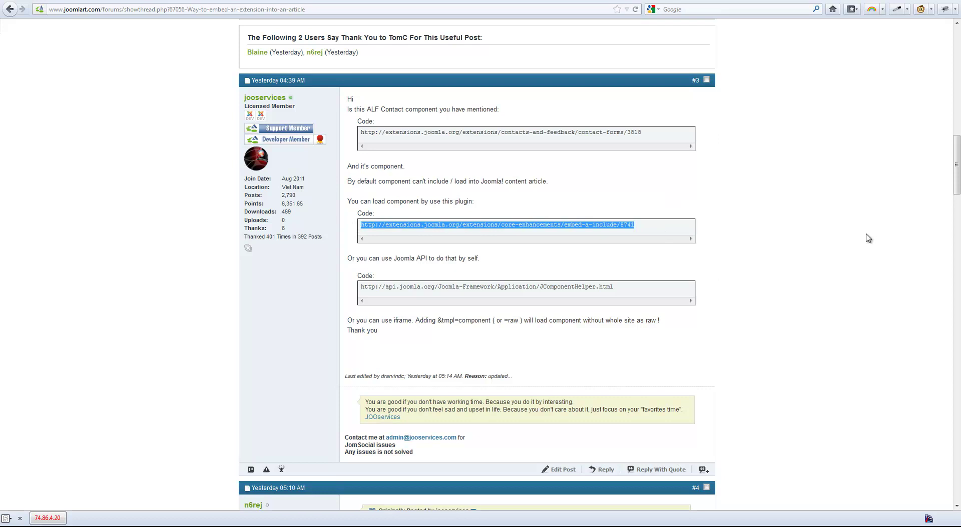
Step: Open the Plugin Include Component listing from the highlighted forum link and copy the download URL of plugin_component_J15_J17.1.10.zip
{"action": "key", "text": "ctrl+c"}
{"action": "key", "text": "ctrl+l"}
{"action": "key", "text": "ctrl+v"}
{"action": "key", "text": "Return"}
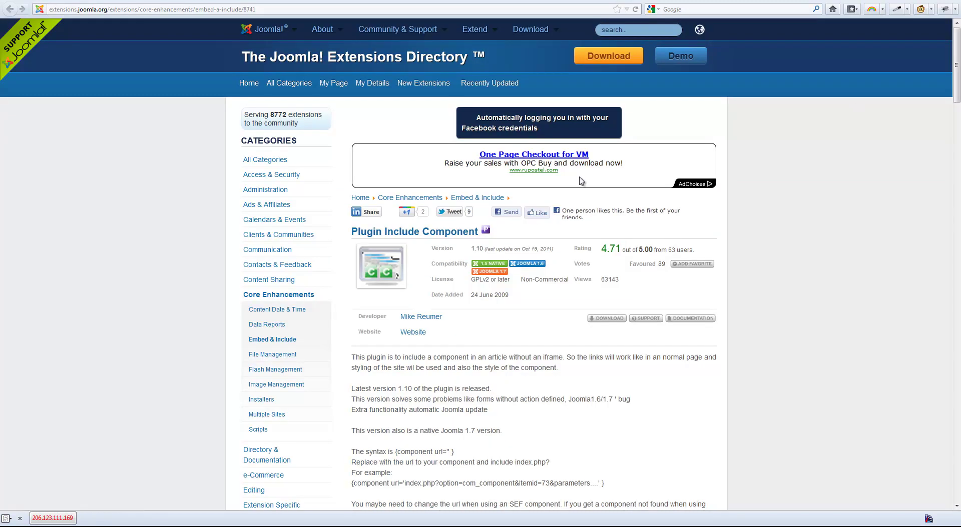
{"action": "left_click", "coordinate": [604, 319]}
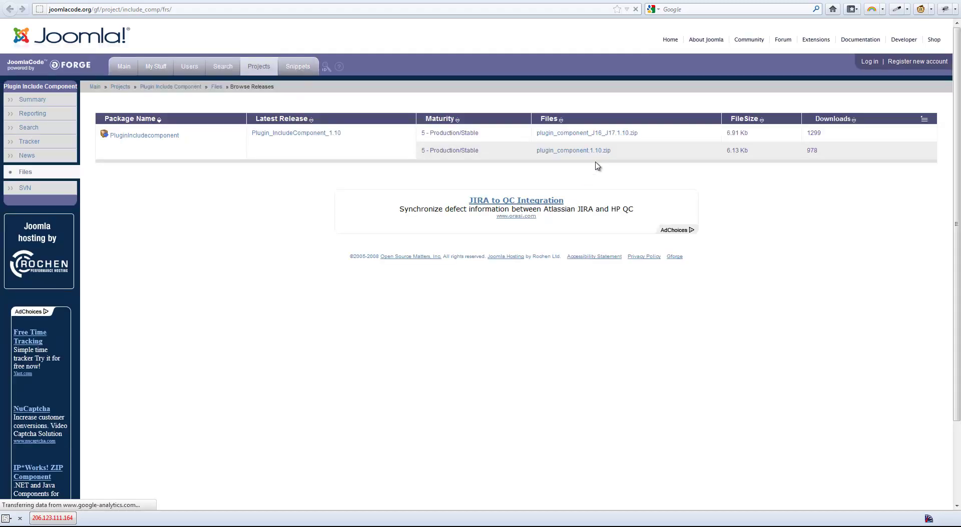
{"action": "right_click", "coordinate": [622, 135]}
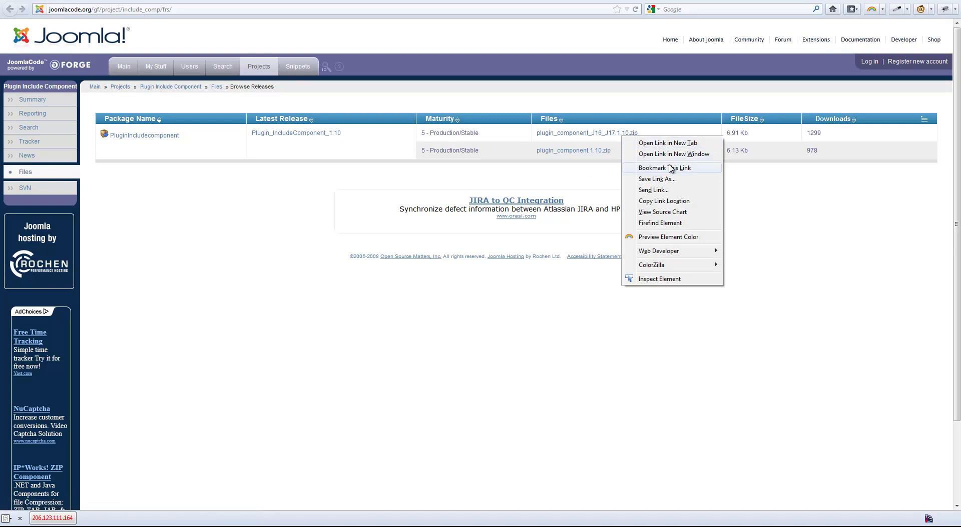
{"action": "left_click", "coordinate": [681, 201]}
Step: Return to the Joomla administration, close the article and install the plugin from the copied URL in the Extension Manager
{"action": "key", "text": "alt+Left"}
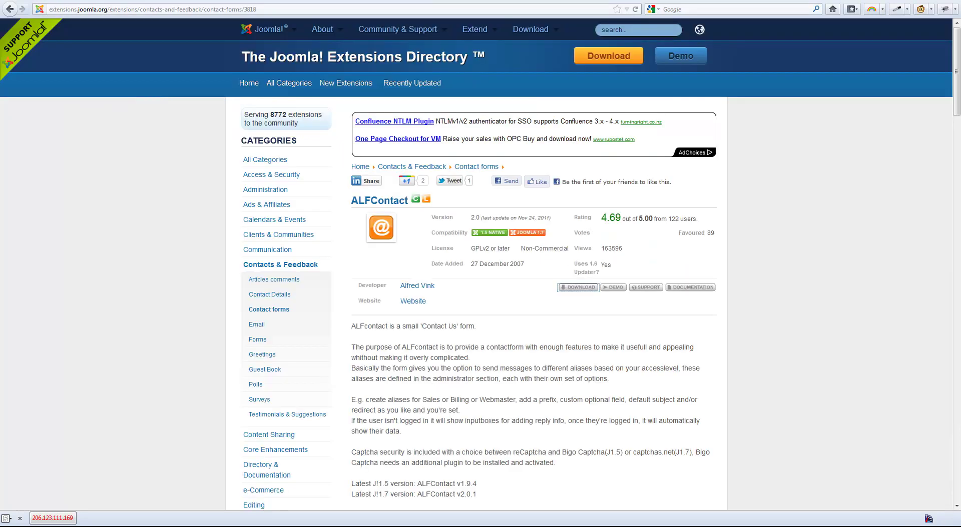
{"action": "key", "text": "alt+Left"}
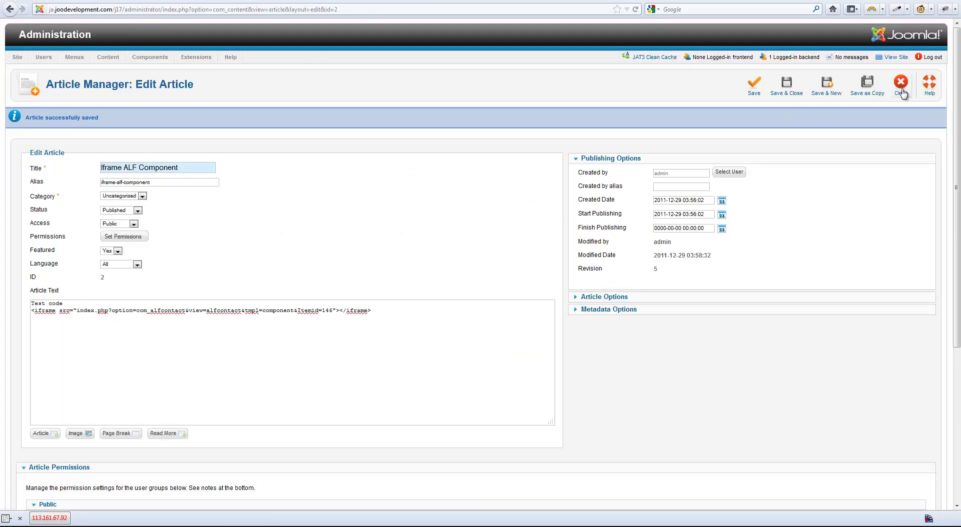
{"action": "key", "text": "alt+Left"}
{"action": "mouse_move", "coordinate": [197, 61]}
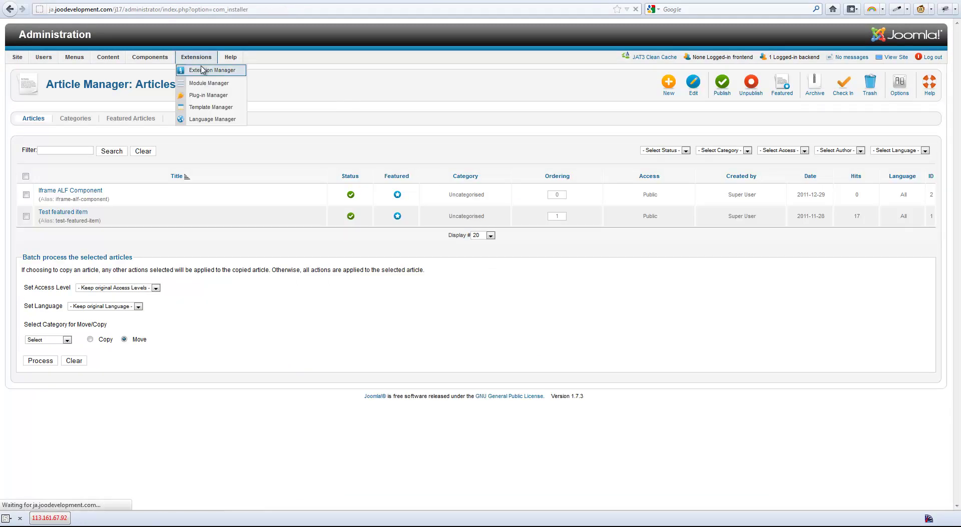
{"action": "left_click", "coordinate": [202, 70]}
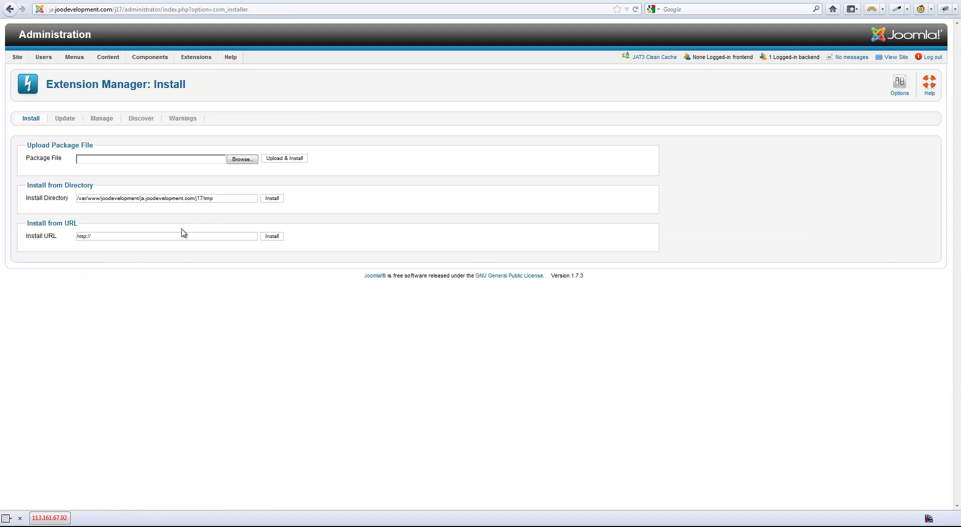
{"action": "key", "text": "ctrl+v"}
{"action": "left_click", "coordinate": [281, 239]}
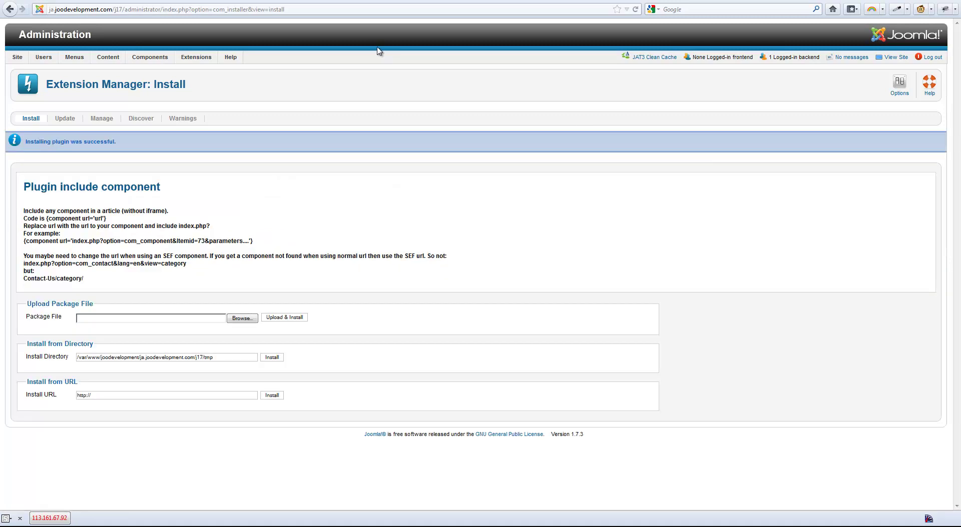
Step: Filter the plug-ins by type system, copy the {component url='url'} code from Plugin Include Component's description, and save and close the plug-in
{"action": "mouse_move", "coordinate": [195, 57]}
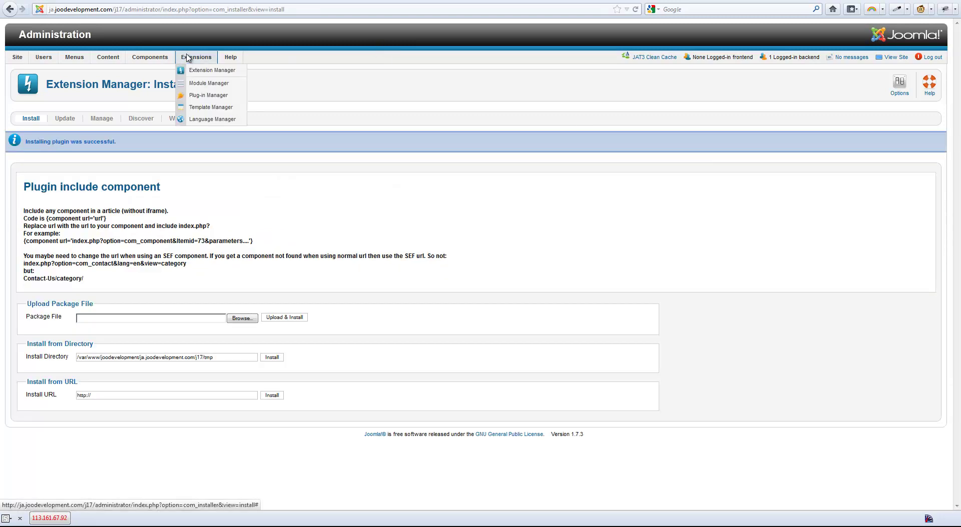
{"action": "left_click", "coordinate": [208, 97]}
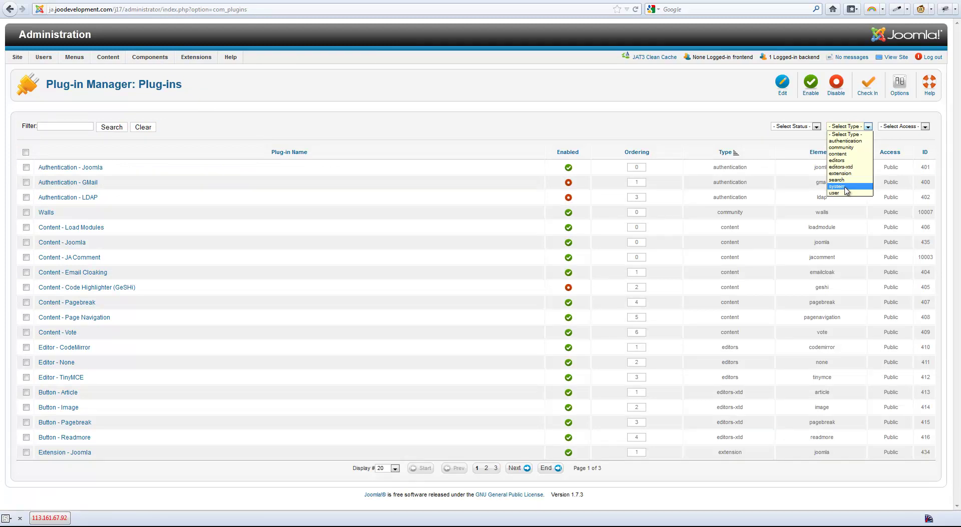
{"action": "left_click", "coordinate": [844, 186]}
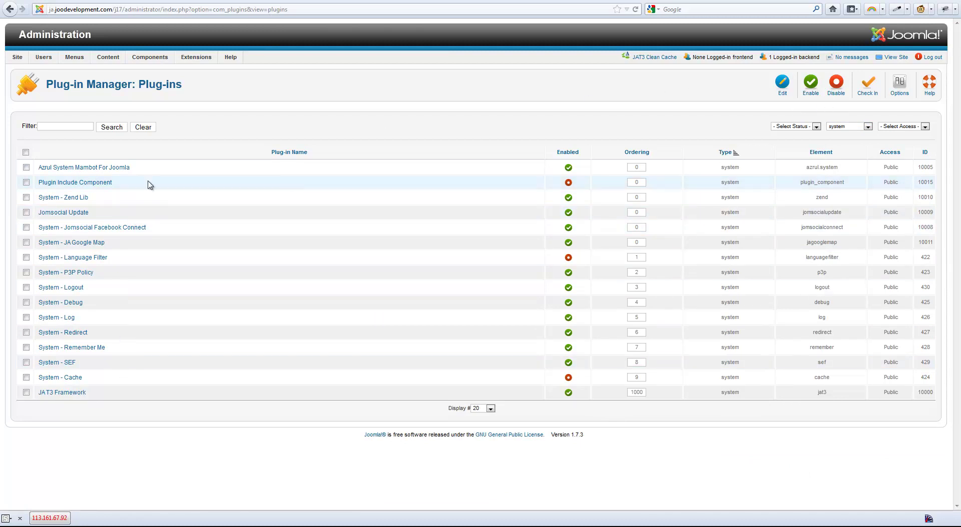
{"action": "left_click", "coordinate": [66, 183]}
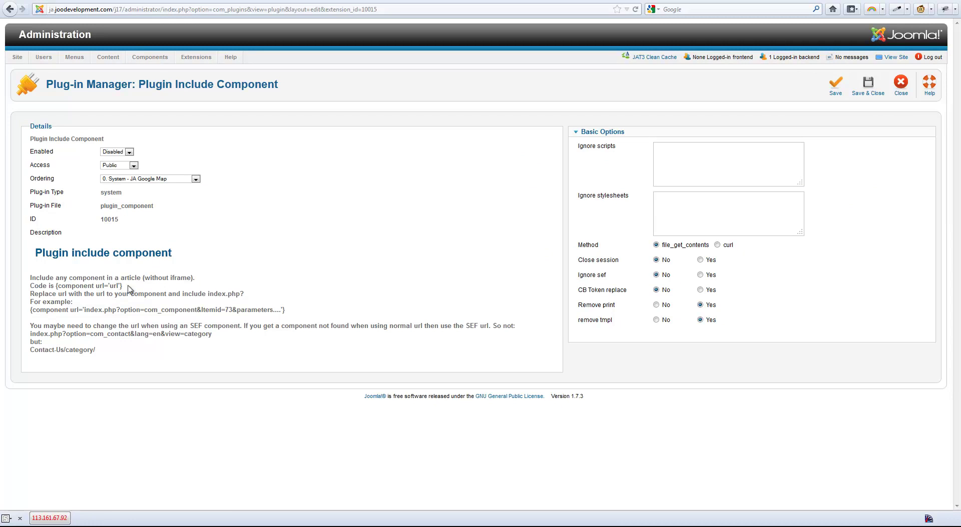
{"action": "left_click_drag", "start_coordinate": [123, 286], "coordinate": [57, 286]}
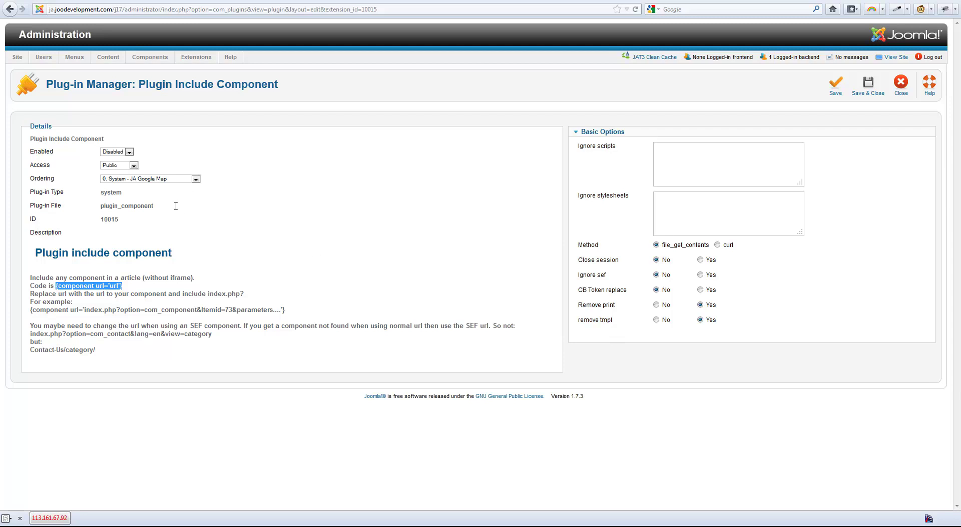
{"action": "left_click", "coordinate": [860, 95]}
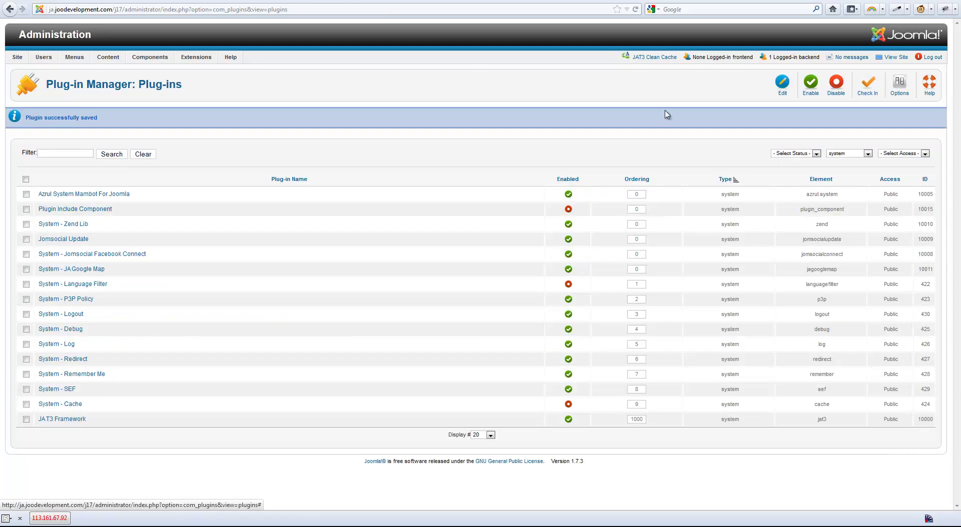
Step: Create a new article and paste the {component url='url'} code into its text
{"action": "mouse_move", "coordinate": [108, 57]}
{"action": "mouse_move", "coordinate": [122, 75]}
{"action": "left_click", "coordinate": [191, 71]}
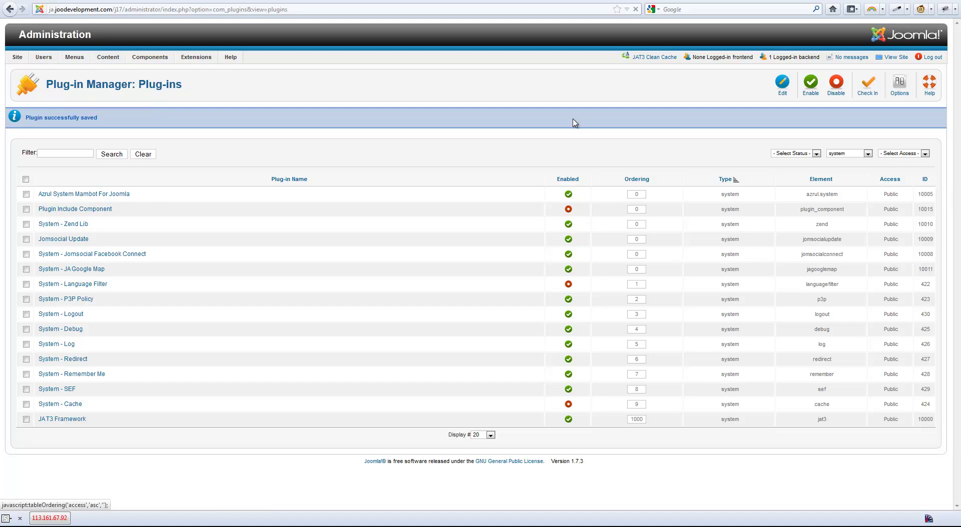
{"action": "key", "text": "ctrl+v"}
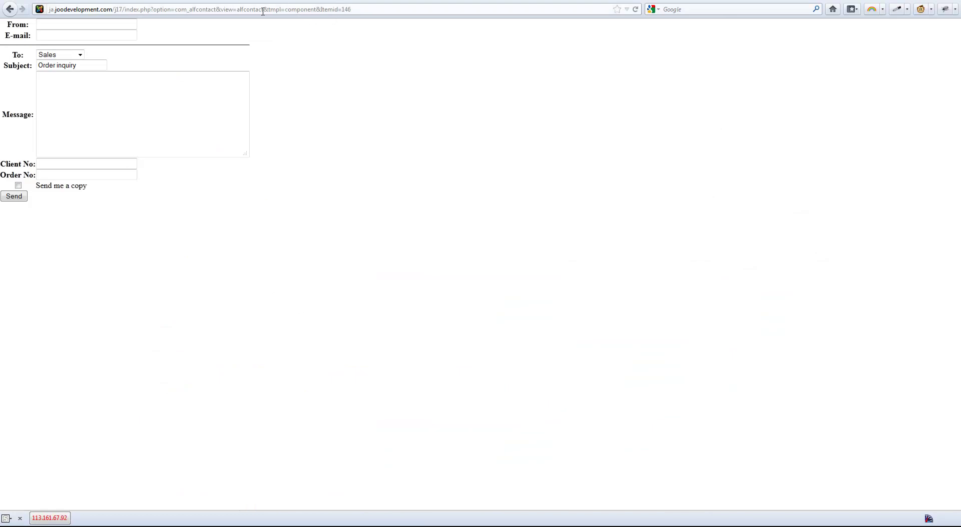
Step: Strip tmpl=component from the ALFContact address and insert index.php?option=com_alfcontact&view=alfcontact&Itemid=146 as the url in the article's component code
{"action": "left_click_drag", "start_coordinate": [263, 11], "coordinate": [320, 7]}
{"action": "key", "text": "BackSpace"}
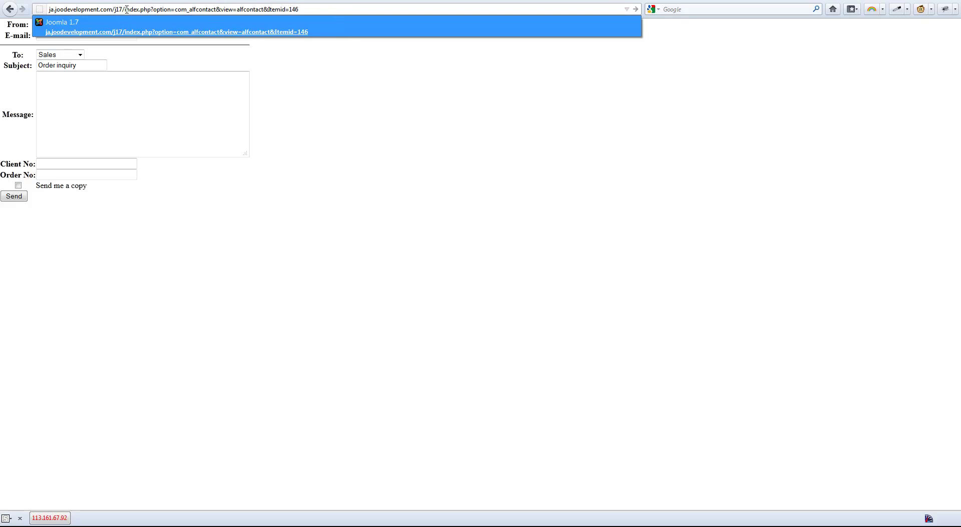
{"action": "left_click_drag", "start_coordinate": [125, 8], "coordinate": [390, 18]}
{"action": "key", "text": "ctrl+a"}
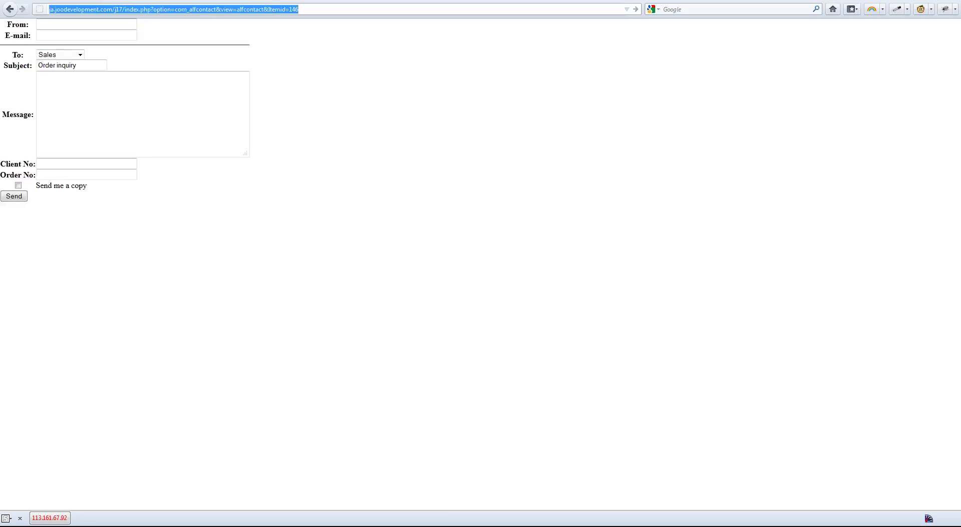
{"action": "left_click", "coordinate": [131, 10]}
{"action": "left_click_drag", "start_coordinate": [125, 9], "coordinate": [411, 16]}
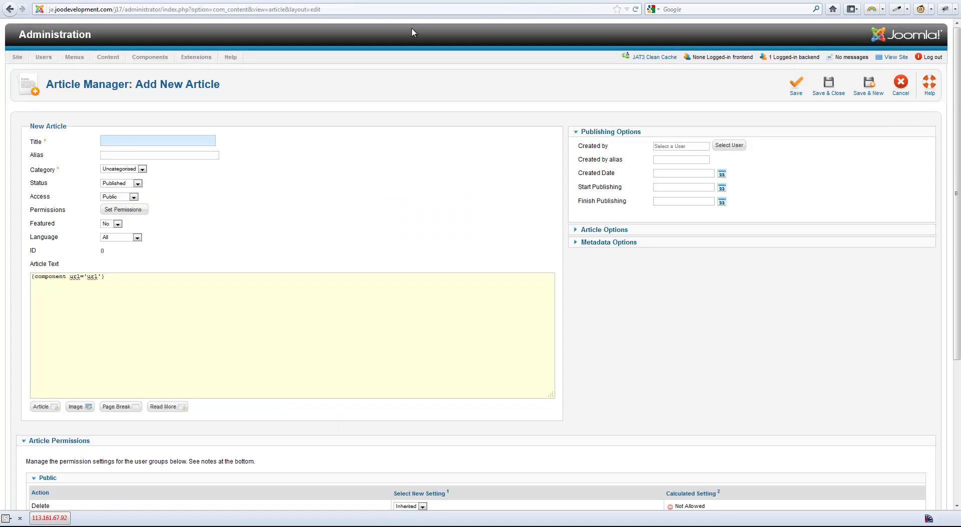
{"action": "key", "text": "ctrl+v"}
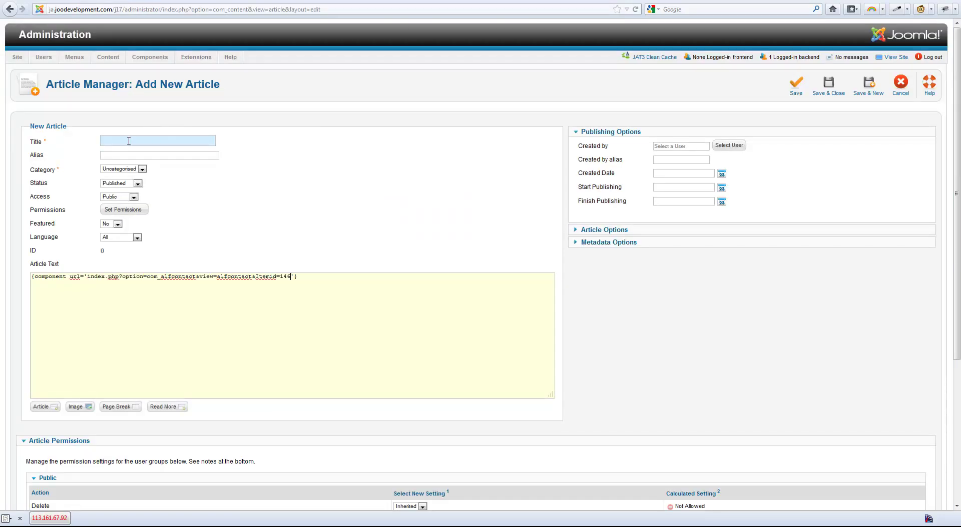
Step: Title the article "ALF Component", set Featured to Yes and the category to Uncategorised, save it and view the site
{"action": "type", "text": "ALF "}
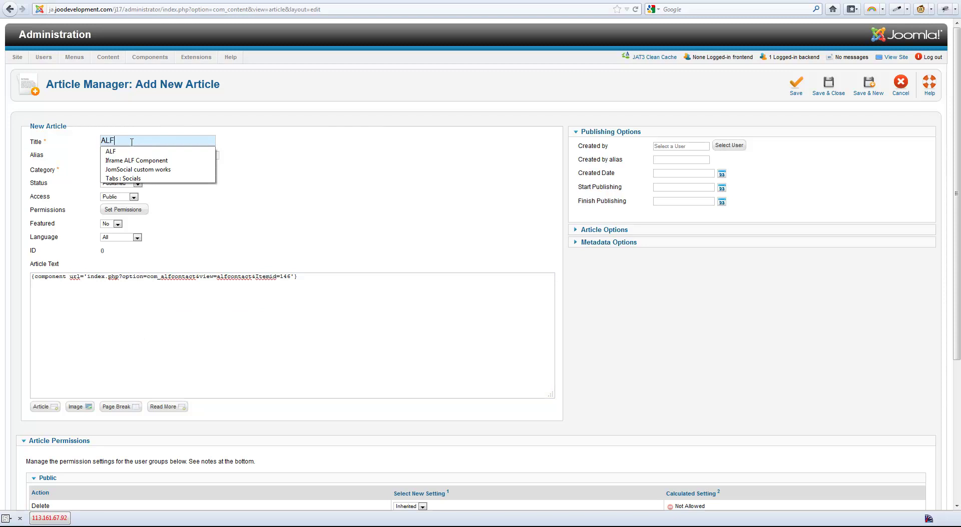
{"action": "type", "text": "Component"}
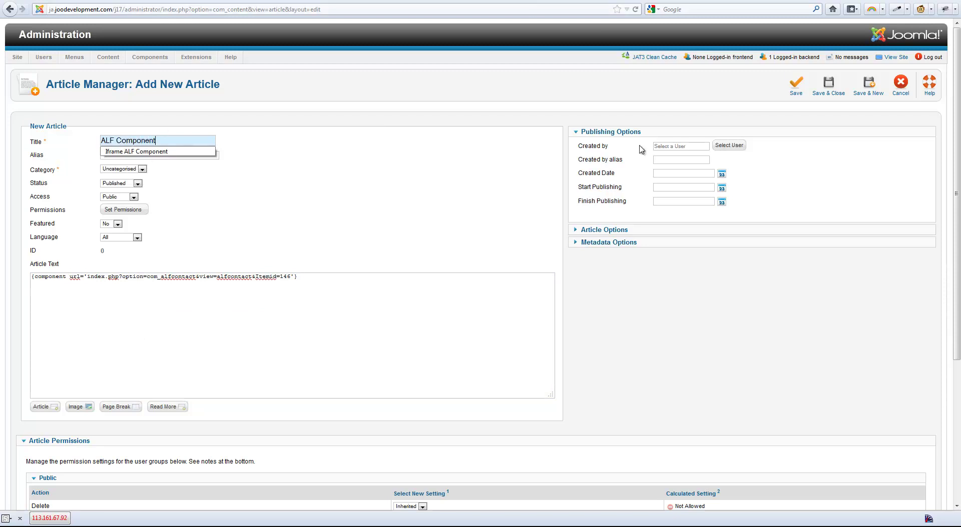
{"action": "left_click", "coordinate": [114, 224]}
{"action": "left_click", "coordinate": [110, 240]}
{"action": "left_click", "coordinate": [124, 170]}
{"action": "left_click", "coordinate": [120, 176]}
{"action": "left_click", "coordinate": [794, 87]}
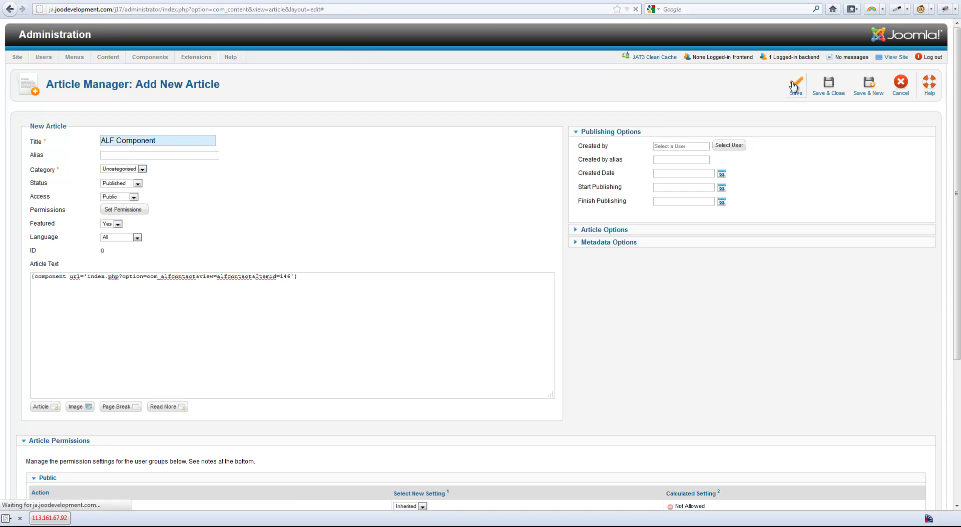
{"action": "left_click", "coordinate": [891, 58]}
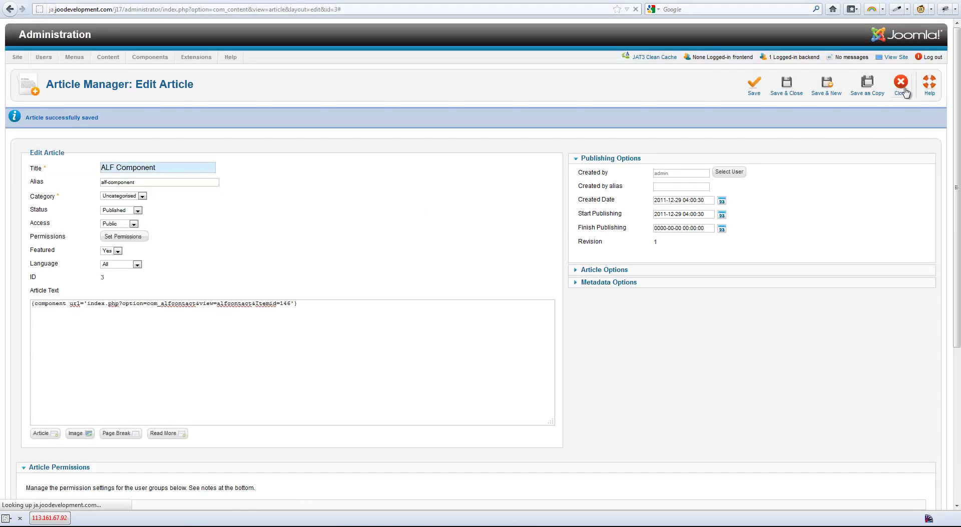
Step: Enable Plugin Include Component in the Plug-in Manager and refresh the frontend home page
{"action": "mouse_move", "coordinate": [196, 57]}
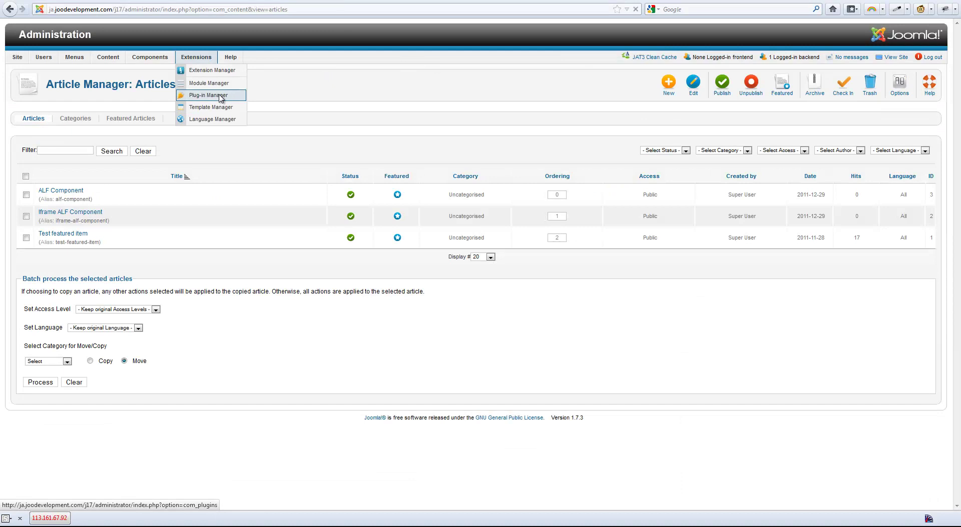
{"action": "left_click", "coordinate": [220, 97]}
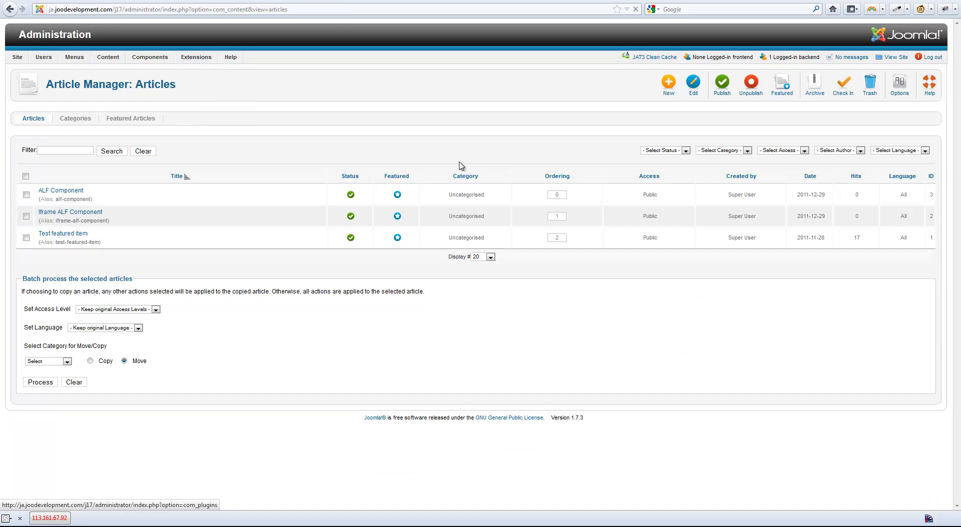
{"action": "left_click", "coordinate": [568, 183]}
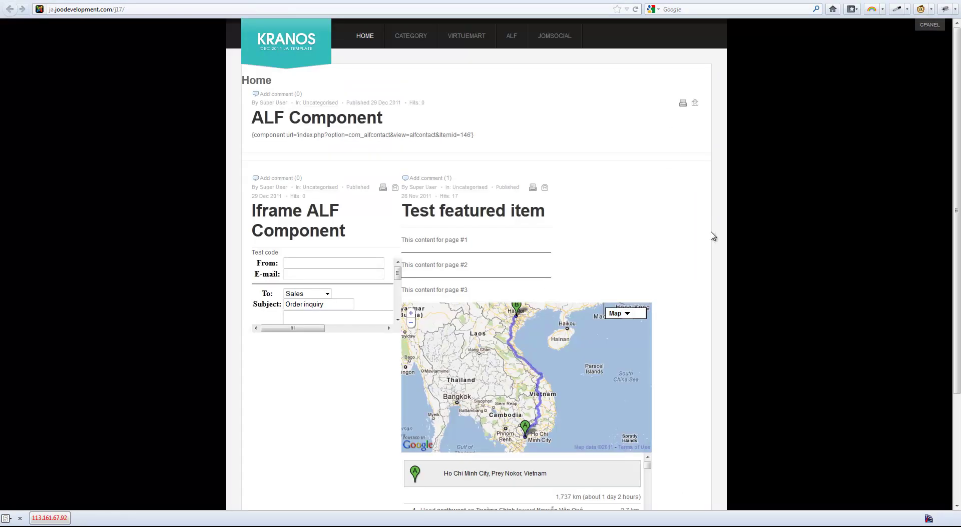
{"action": "key", "text": "F5"}
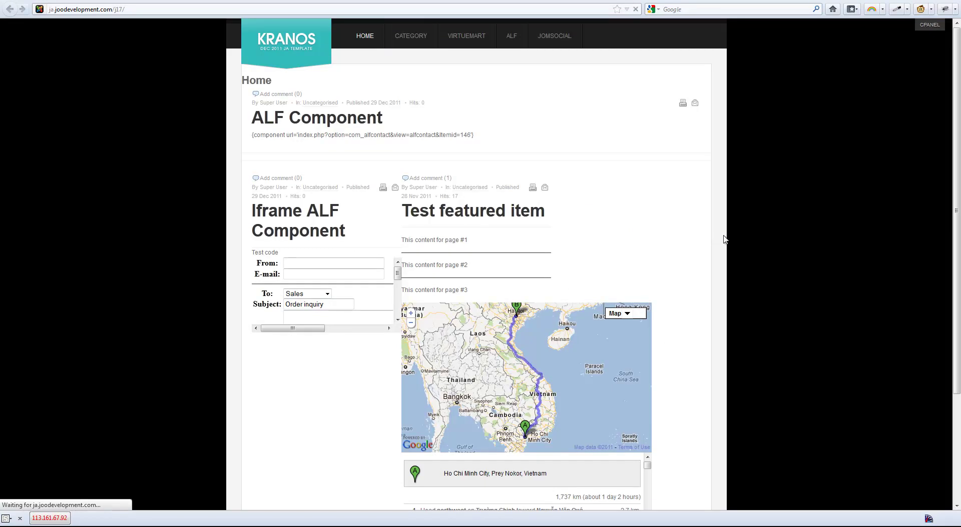